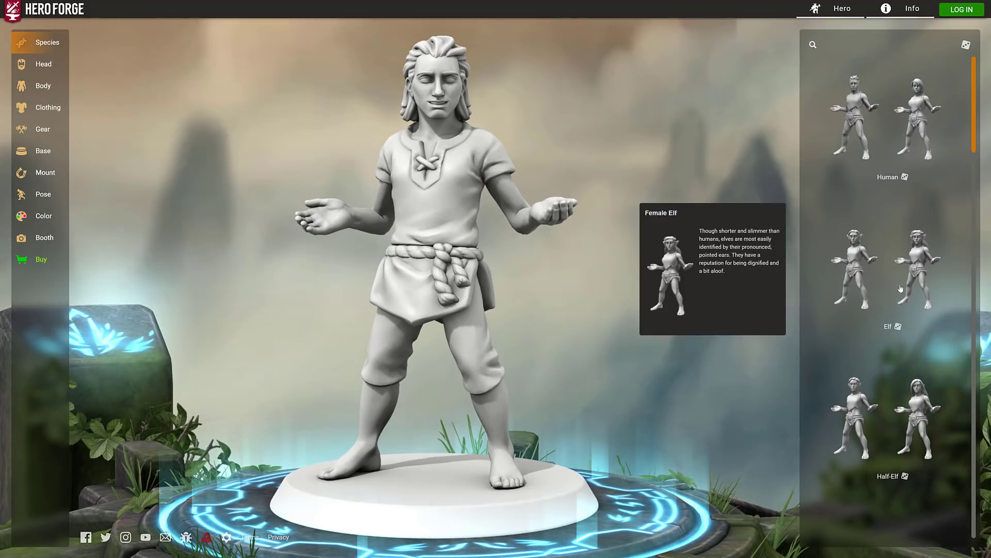
Choose the female Half-Elf from the top of the Species list
scroll(884, 288, down, 15)
scroll(884, 288, up, 10)
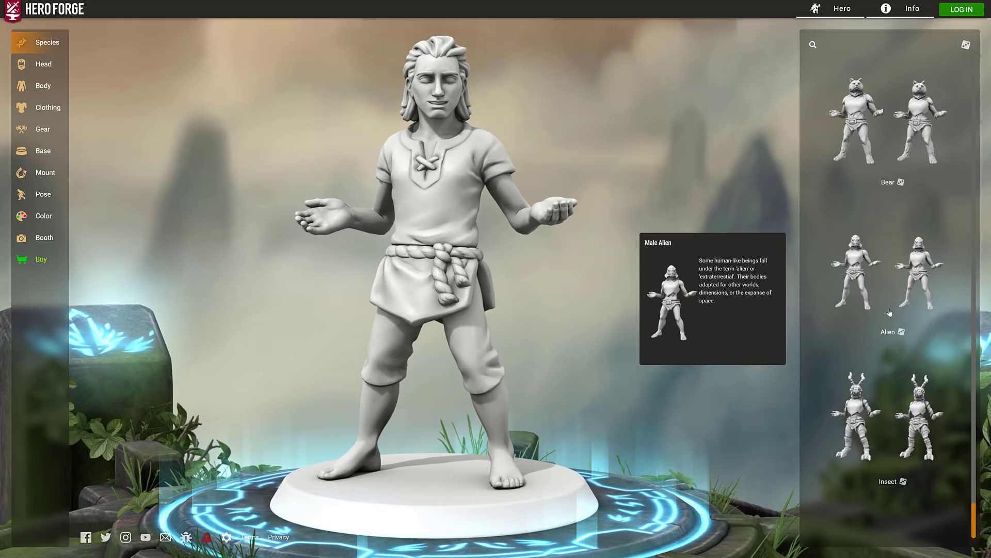
scroll(891, 389, up, 8)
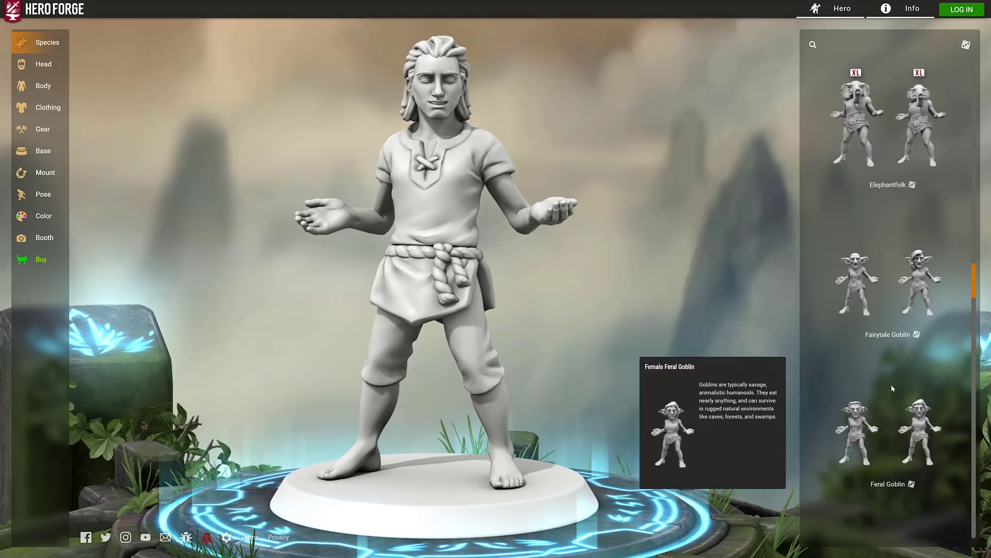
scroll(899, 329, up, 8)
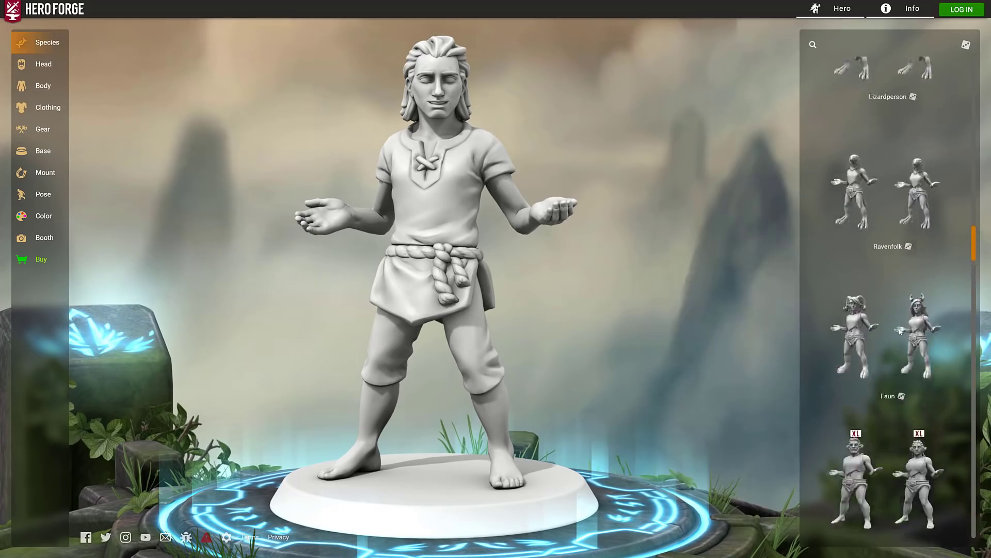
scroll(899, 332, up, 8)
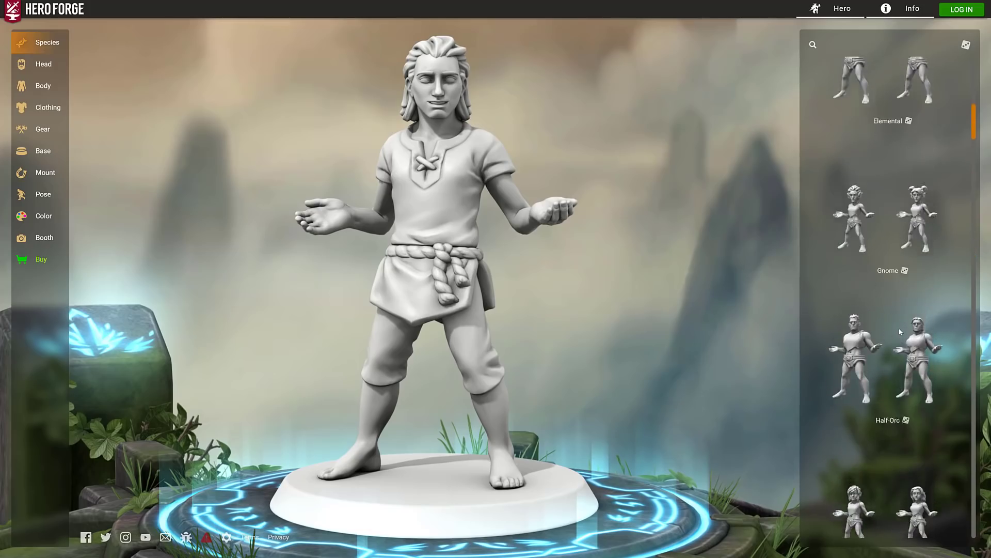
scroll(899, 332, up, 4)
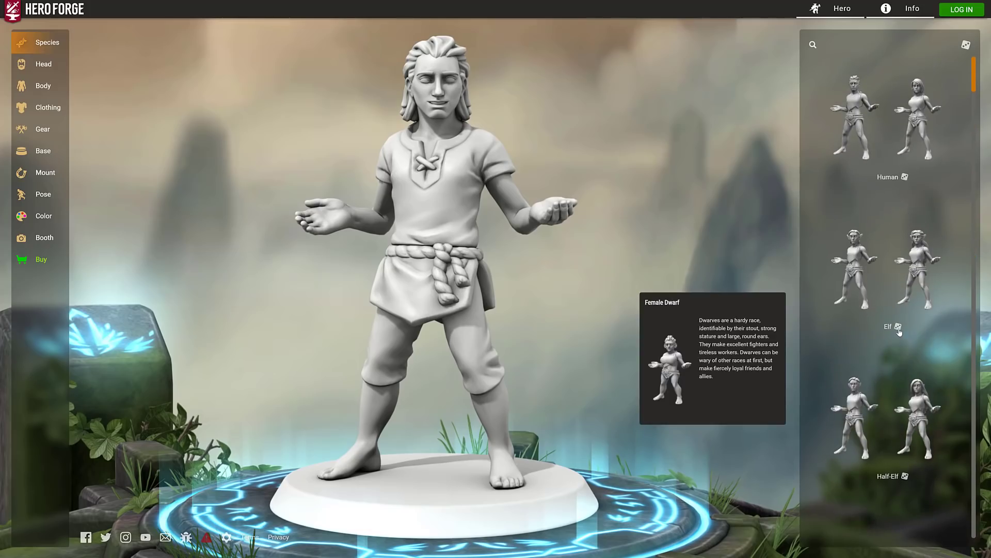
click(927, 427)
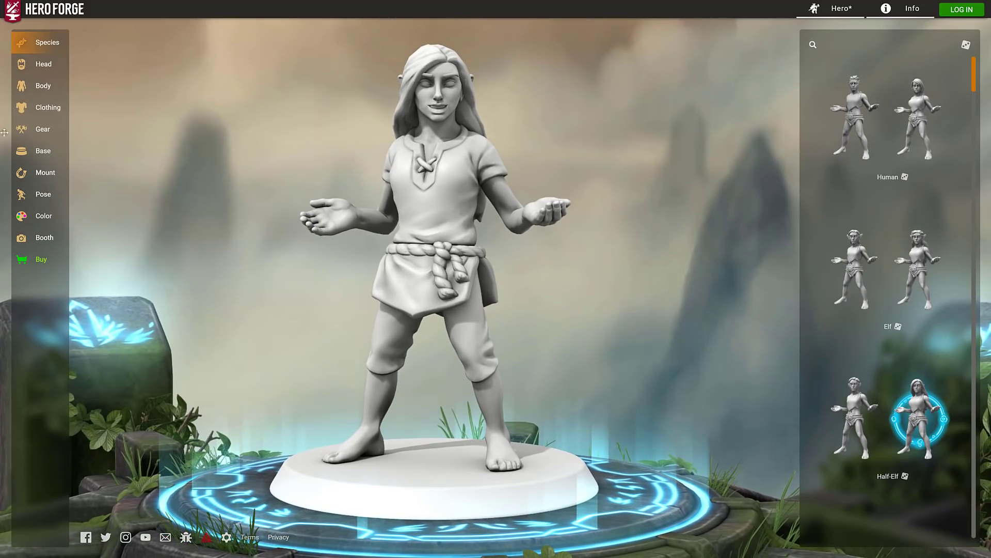
click(40, 64)
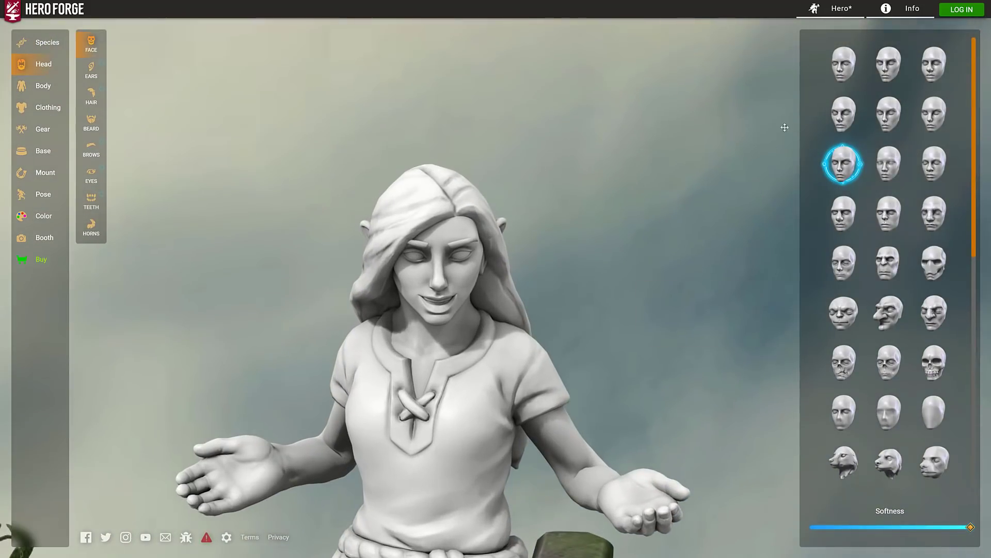
Give the figure a human face, after trying skull and animal faces, and pointed elf ears
click(934, 362)
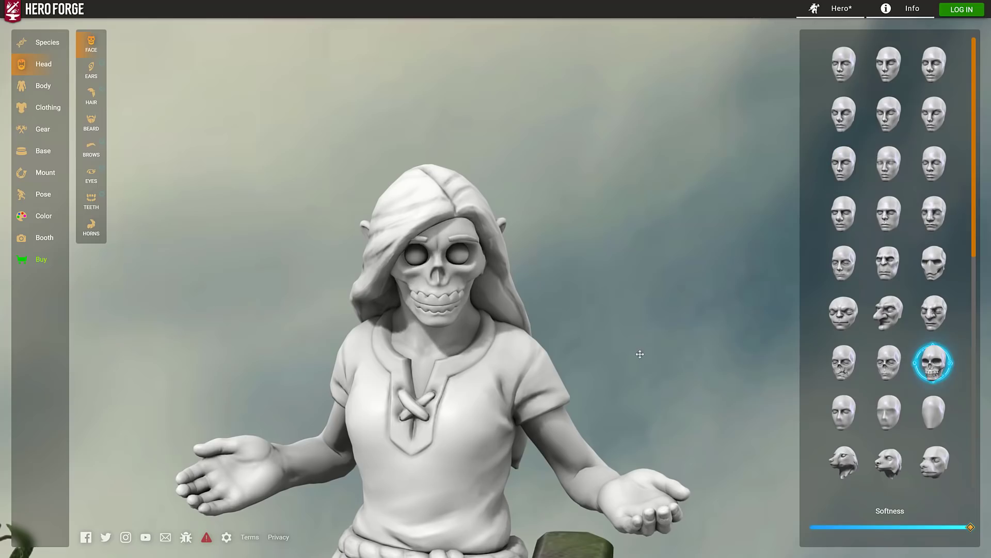
click(843, 462)
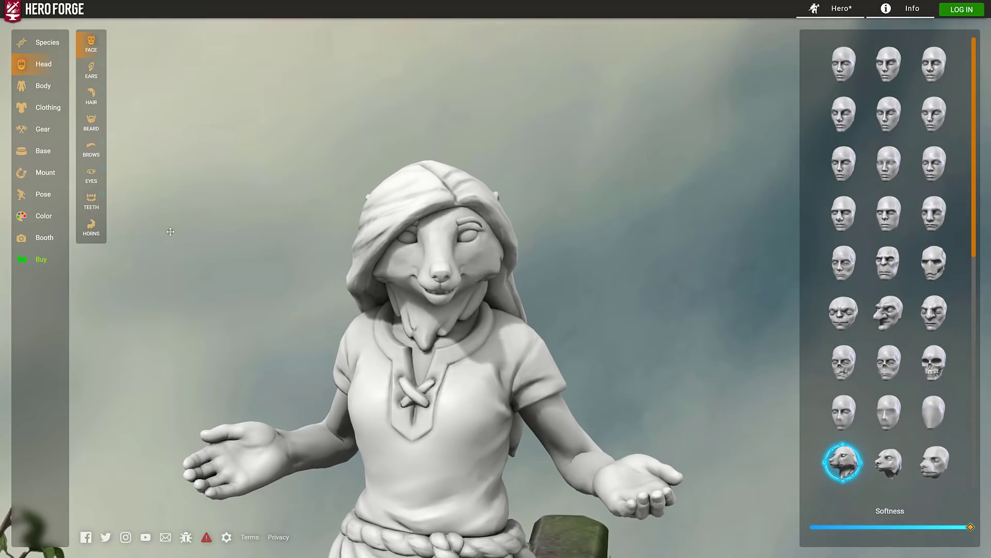
click(934, 64)
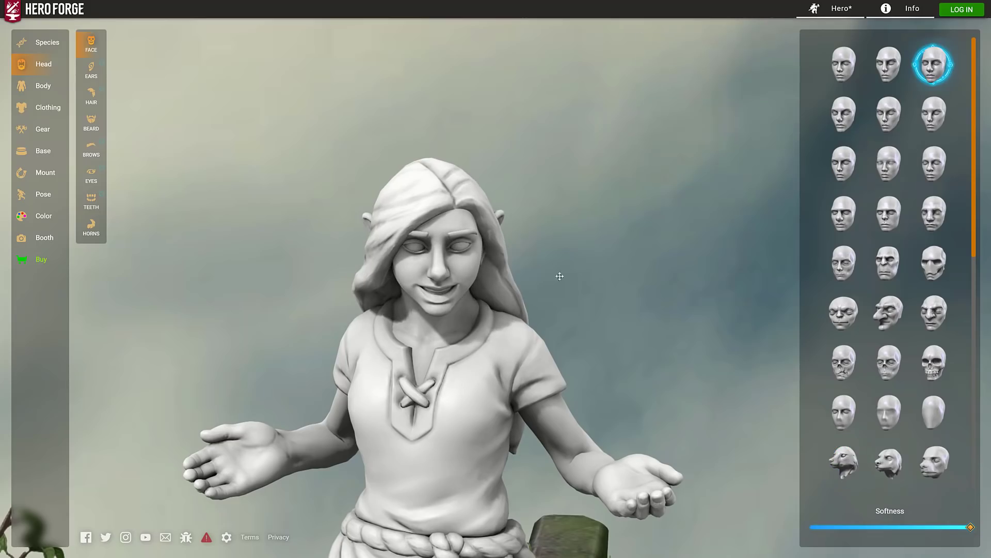
click(91, 73)
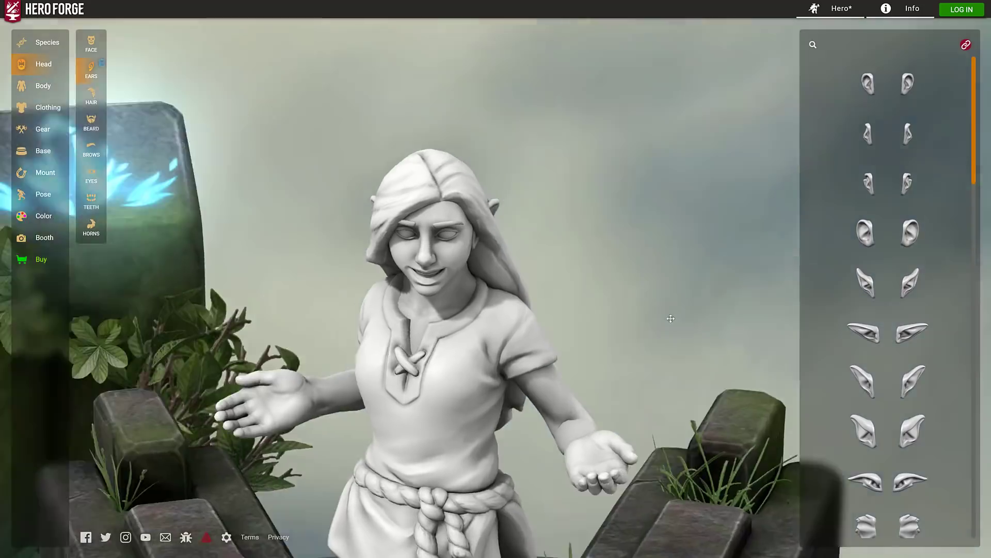
click(910, 282)
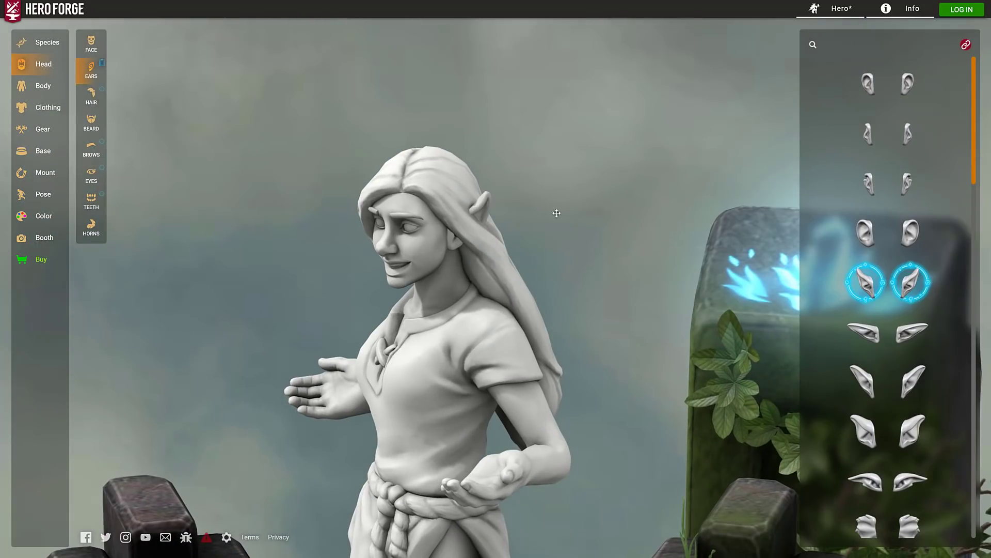
Give the figure a long ponytail after trying a short cut and a top-knot bun
click(90, 95)
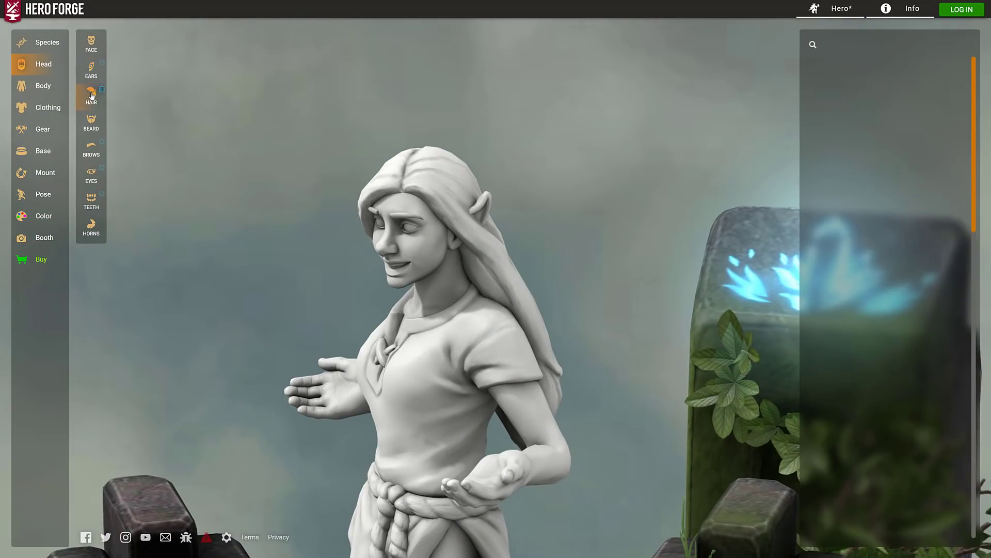
click(843, 282)
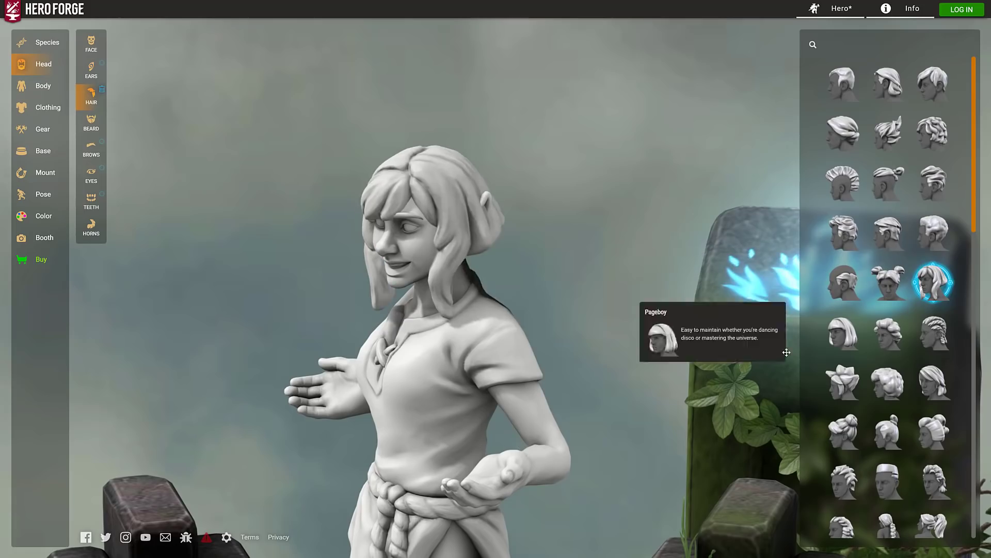
click(874, 420)
scroll(878, 421, down, 3)
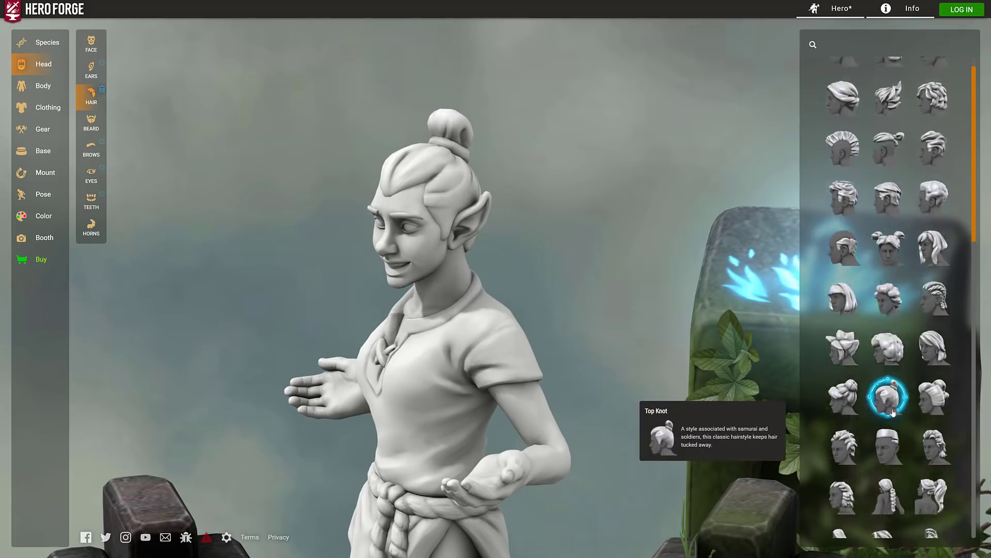
click(933, 395)
drag(327, 313, 181, 240)
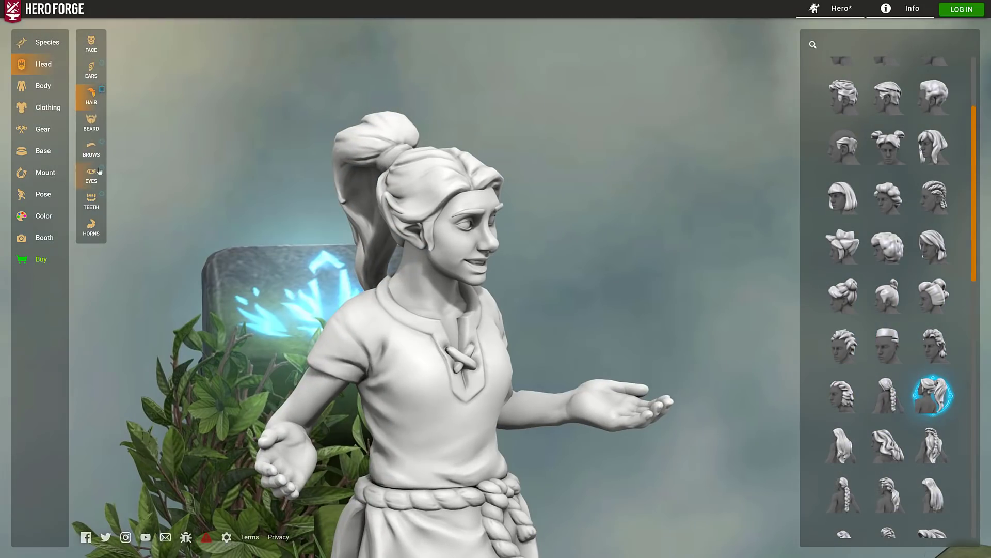
Add a full beard and check it from around the head
click(91, 123)
click(890, 233)
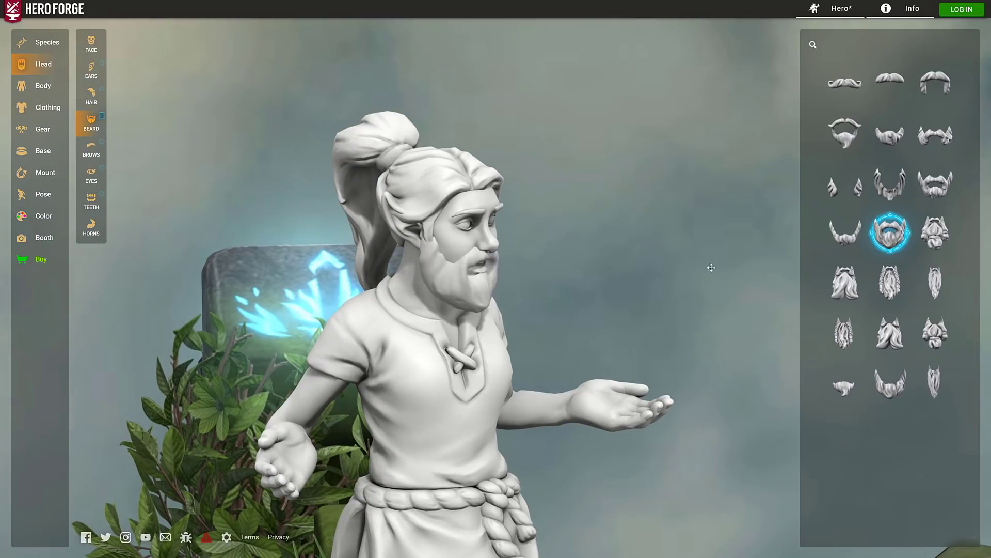
drag(582, 305, 559, 297)
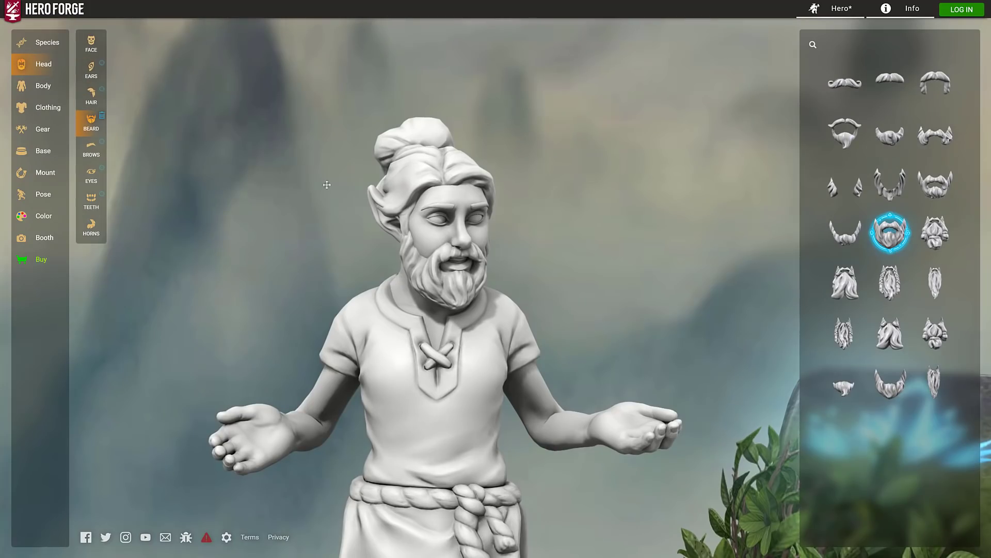
click(26, 86)
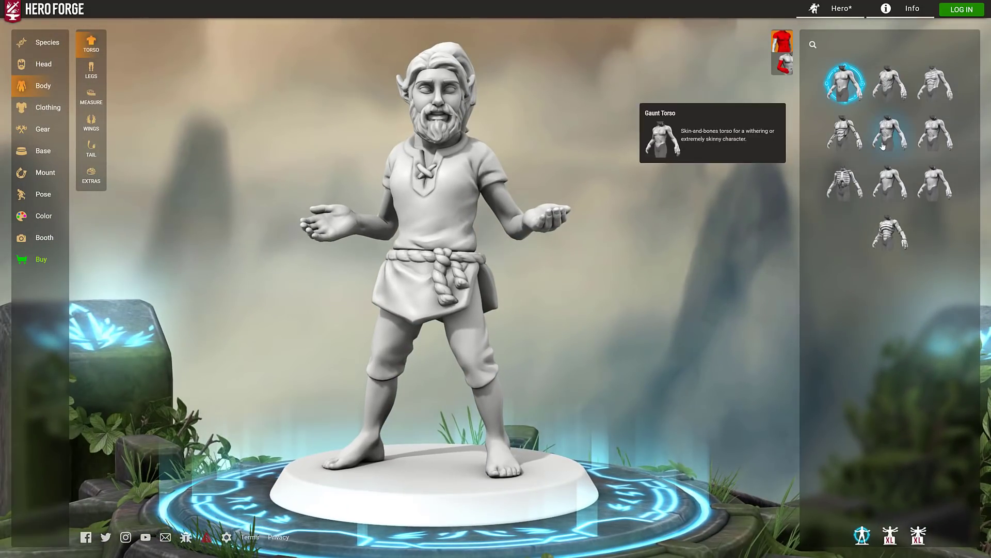
Try a skeletal torso, then the samurai, ninja and armored outfits
click(851, 183)
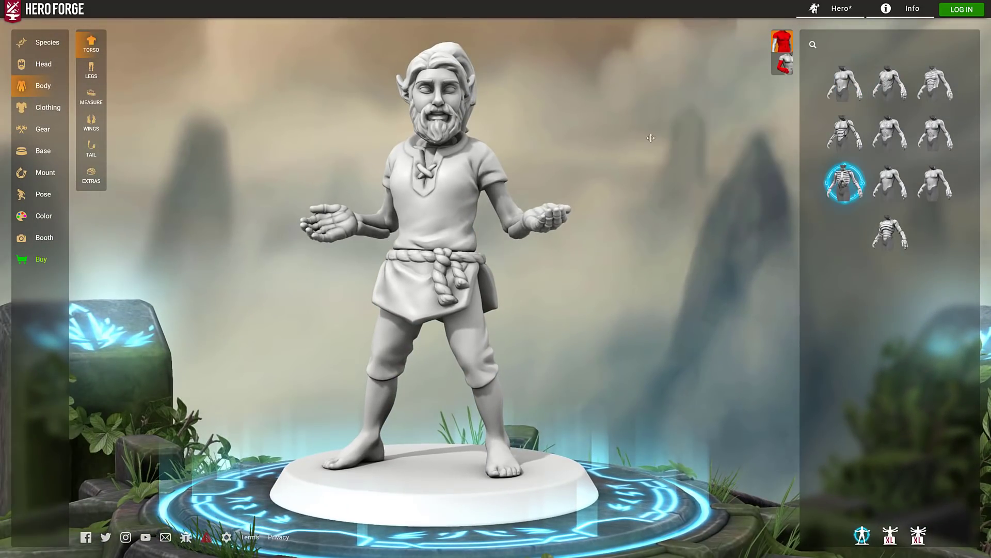
click(41, 105)
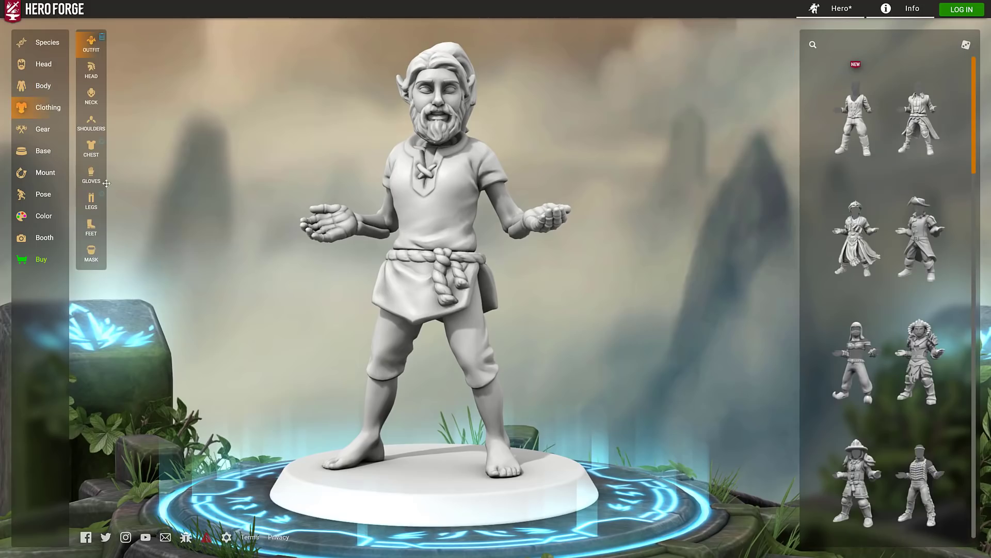
scroll(877, 357, down, 10)
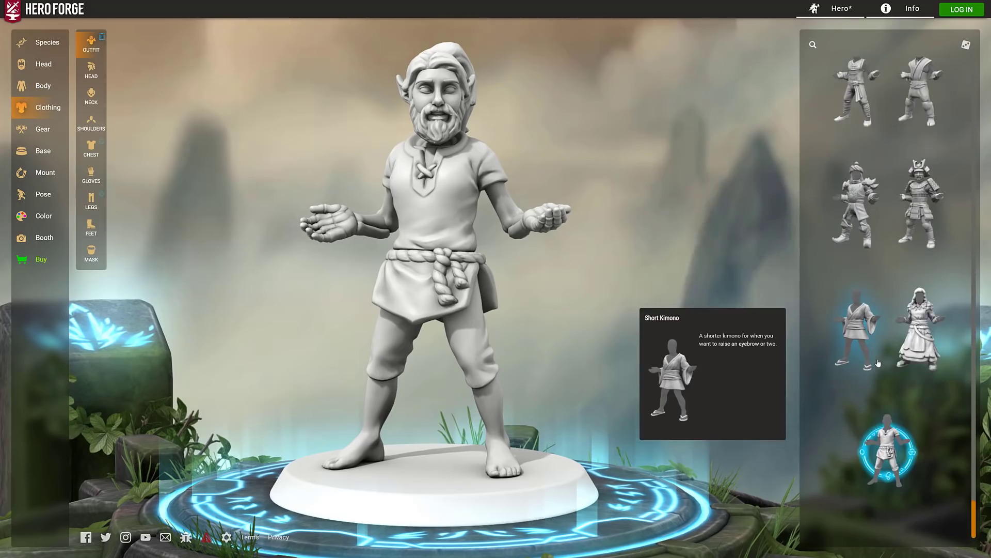
scroll(878, 356, up, 2)
click(919, 297)
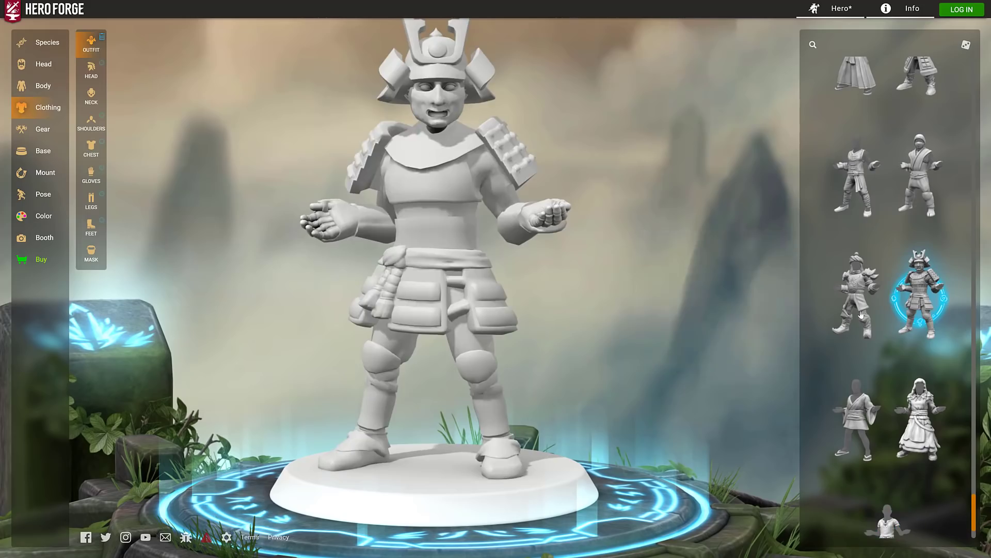
drag(527, 267, 816, 255)
scroll(950, 329, up, 2)
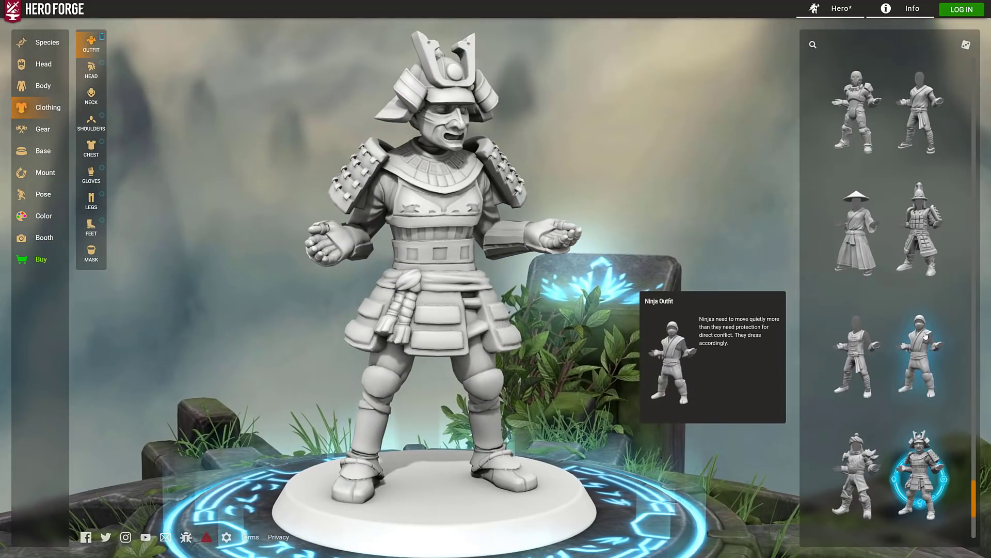
click(920, 356)
scroll(692, 286, up, 3)
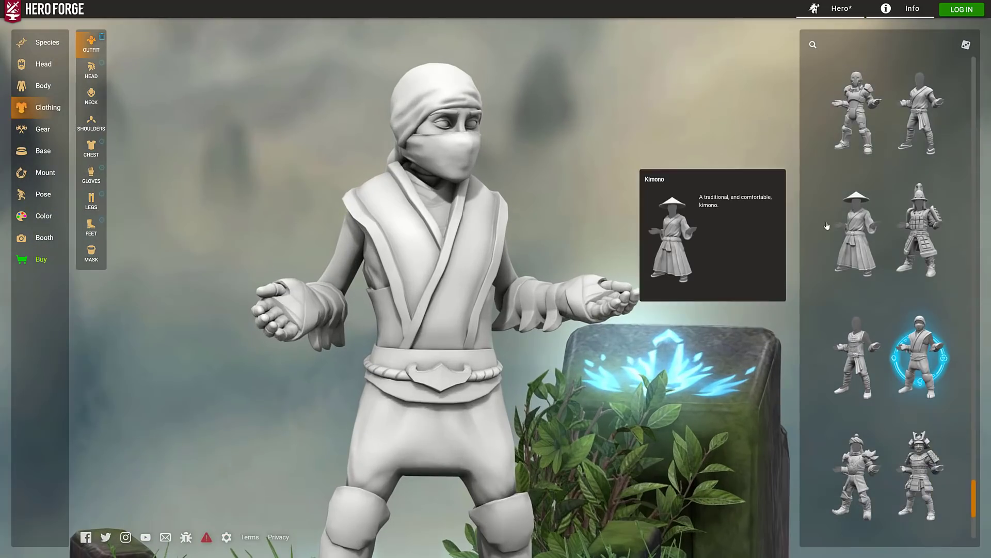
scroll(839, 269, up, 3)
click(839, 269)
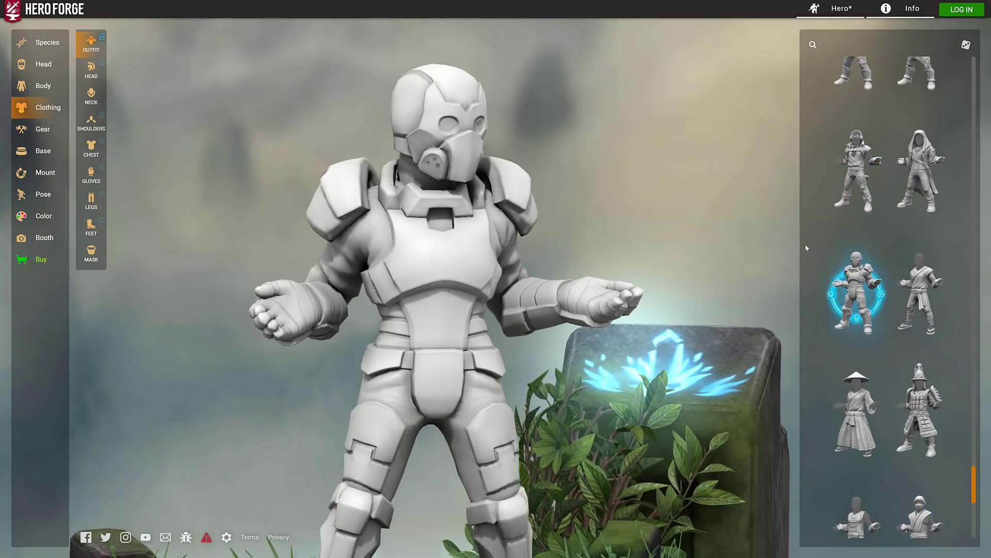
Settle on the Sorcery Outfit after trying the Star Ship Uniform and Electric Priest outfits
scroll(867, 255, up, 4)
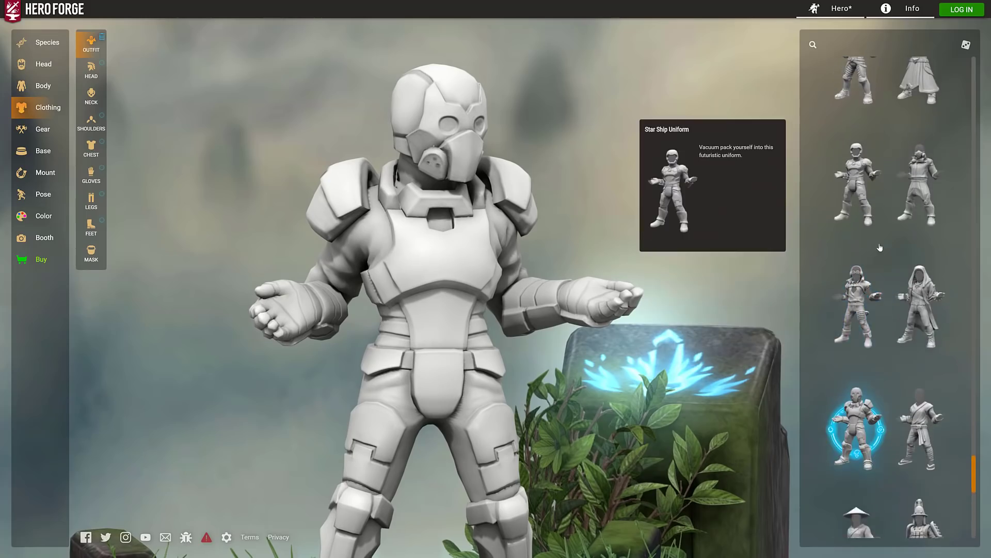
click(866, 255)
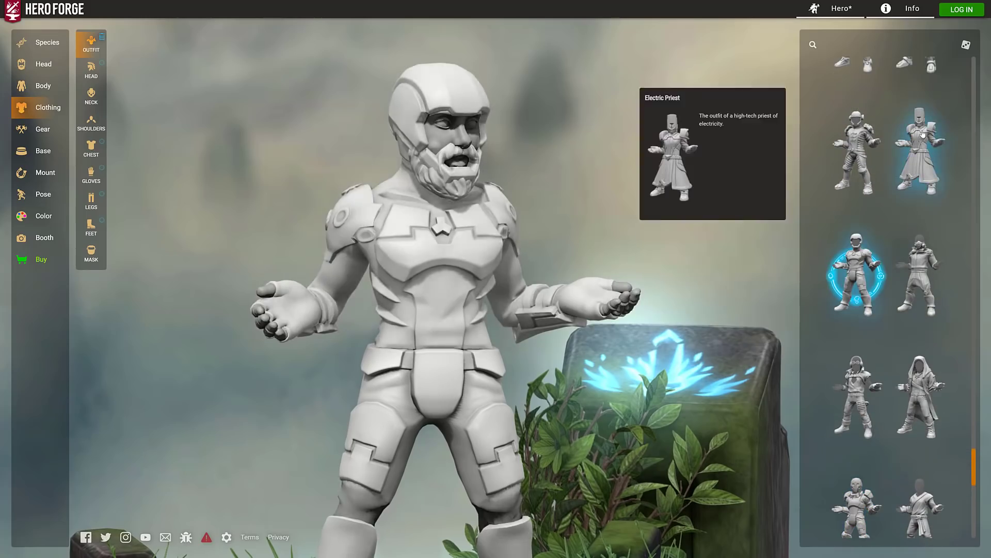
click(919, 155)
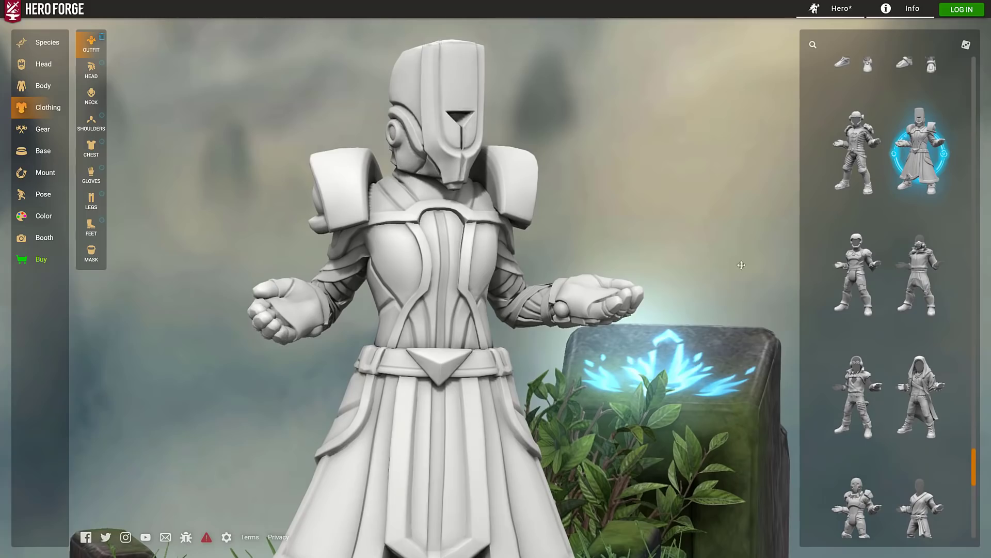
mouse_move(867, 229)
scroll(894, 216, up, 10)
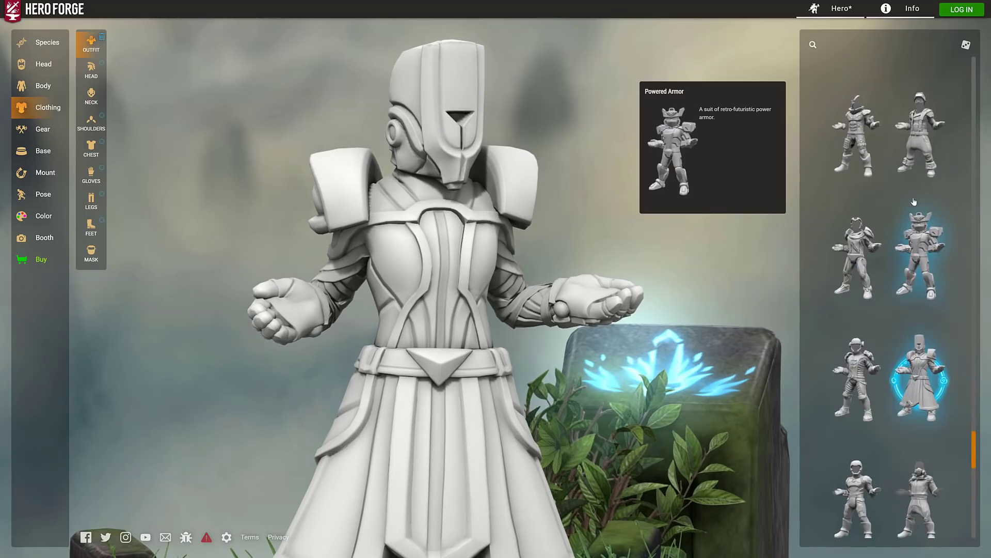
scroll(913, 204, up, 5)
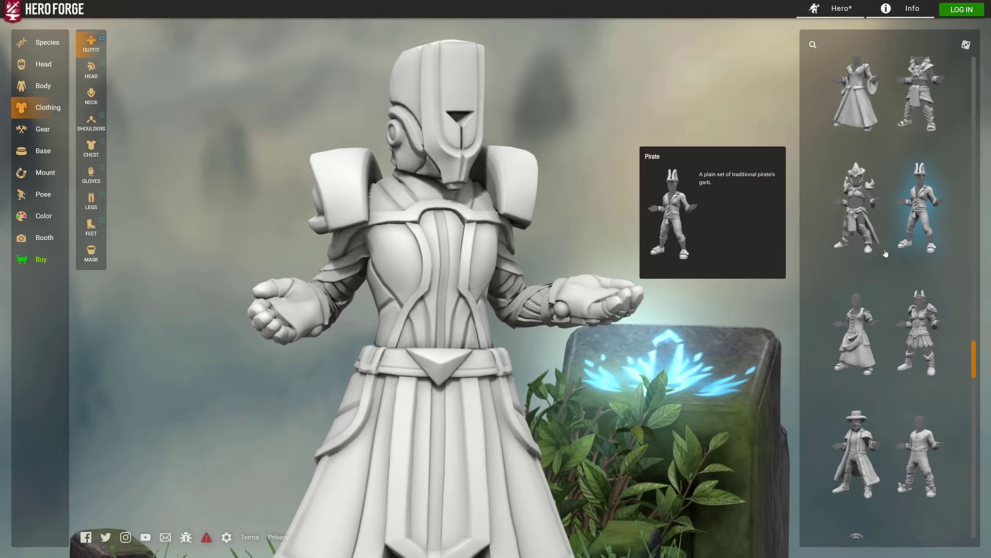
click(857, 209)
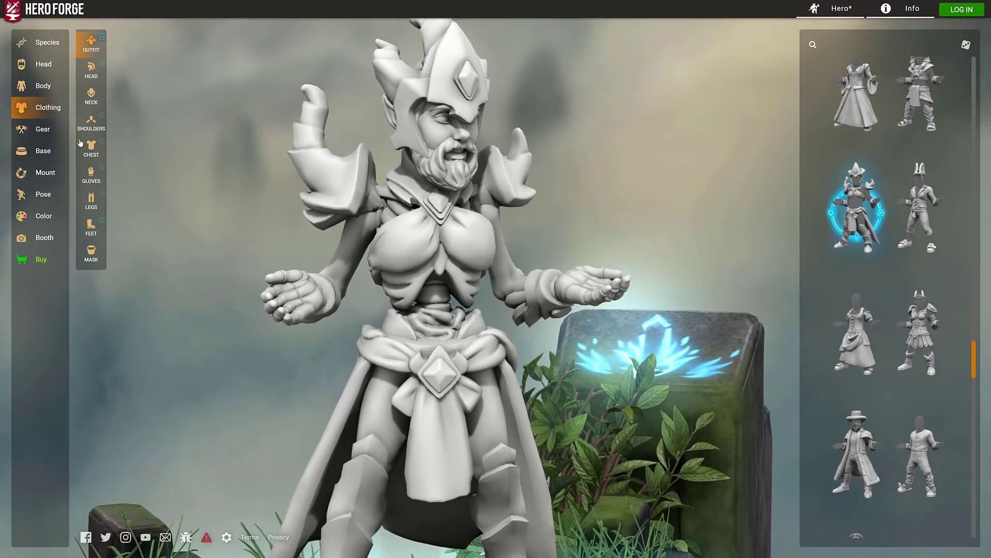
Give the figure round shoulder pauldrons
click(92, 122)
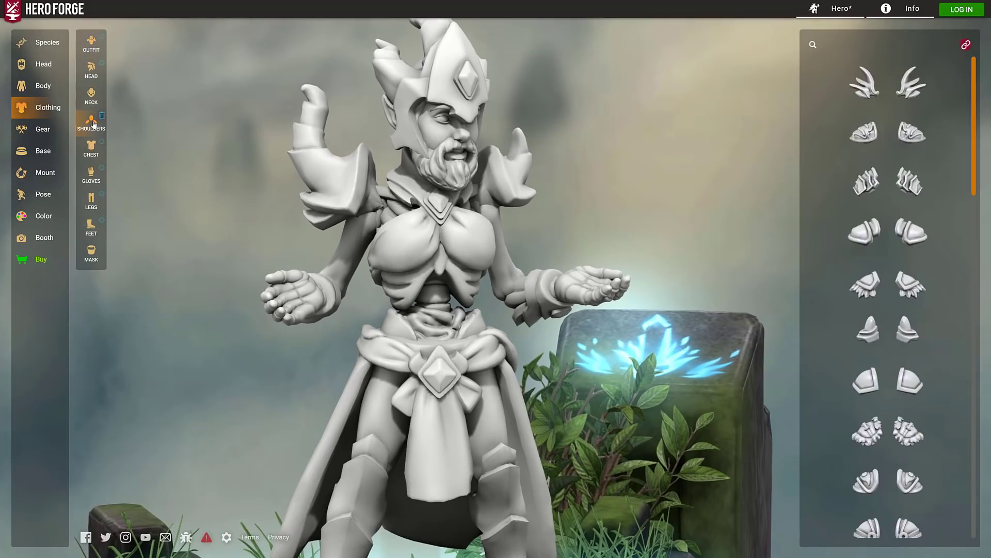
click(864, 235)
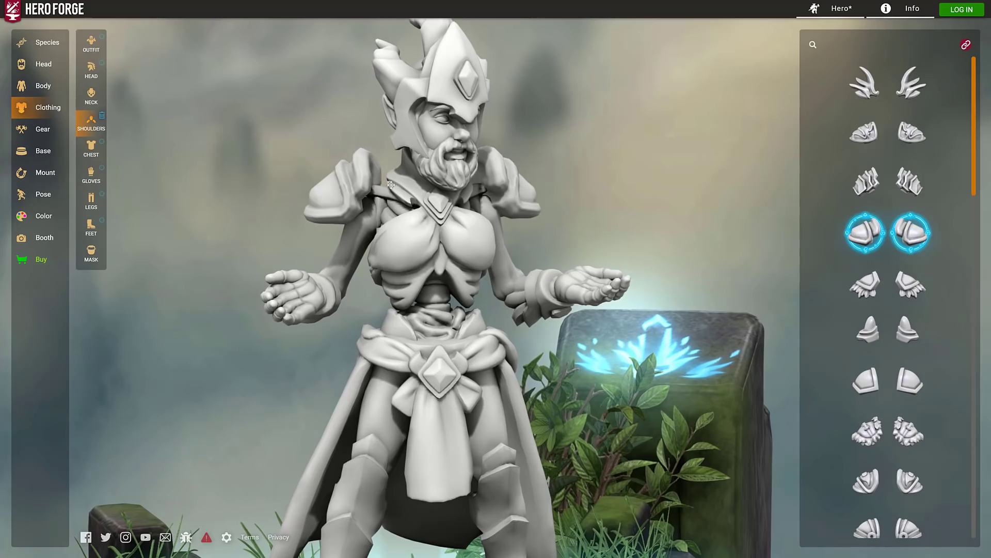
scroll(832, 364, down, 15)
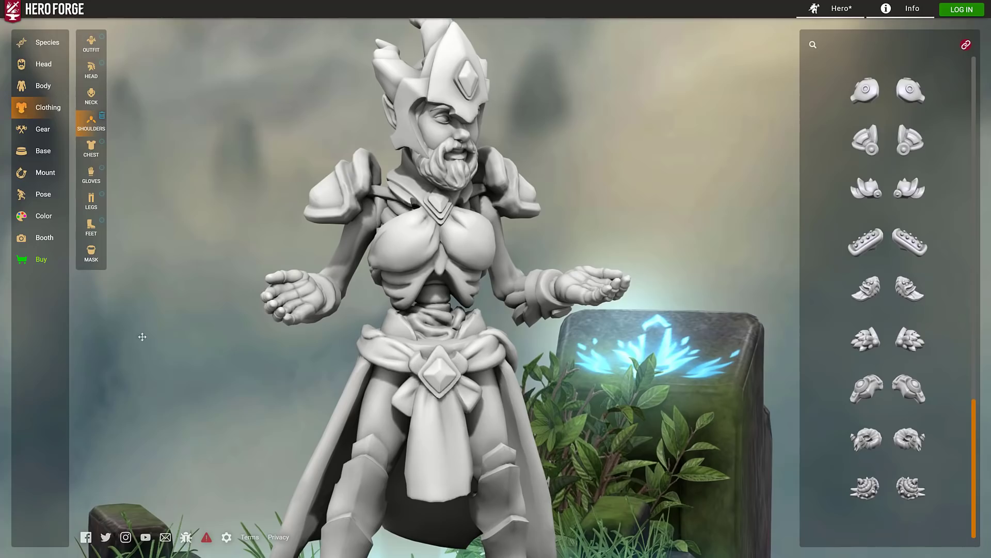
click(37, 133)
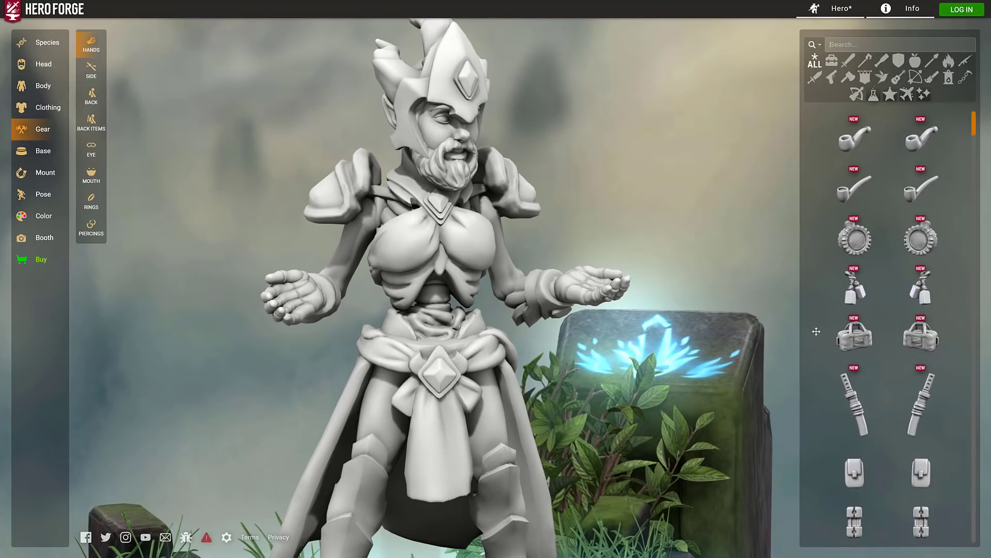
Try the Wakizashi, Throwing Hammer, Crystalline Maul and batons as hand weapons
click(854, 403)
scroll(919, 387, down, 15)
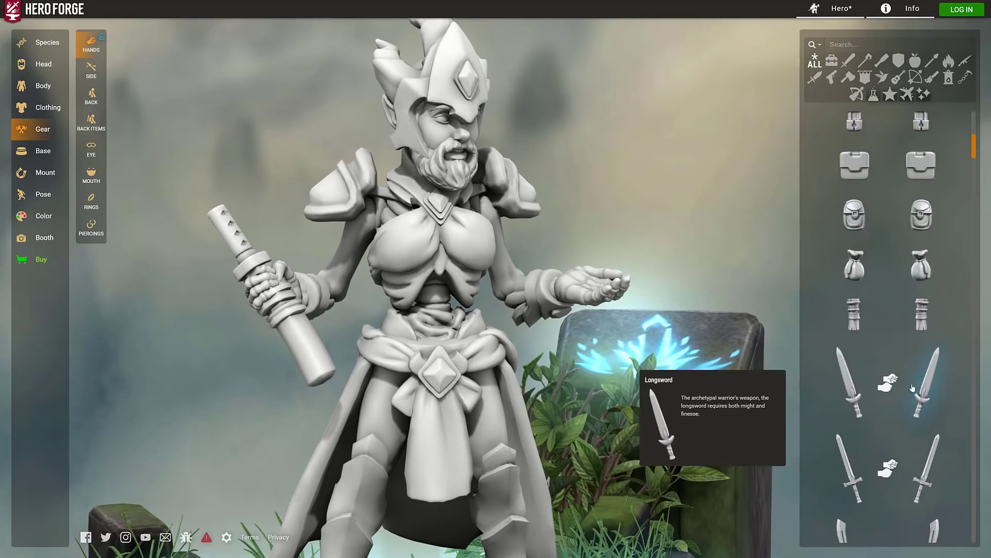
scroll(898, 362, up, 8)
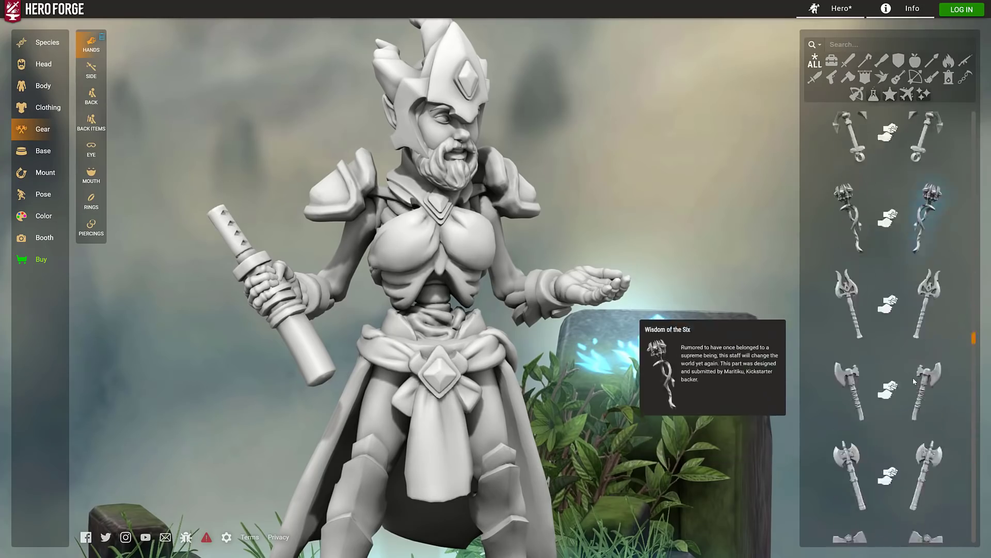
click(866, 320)
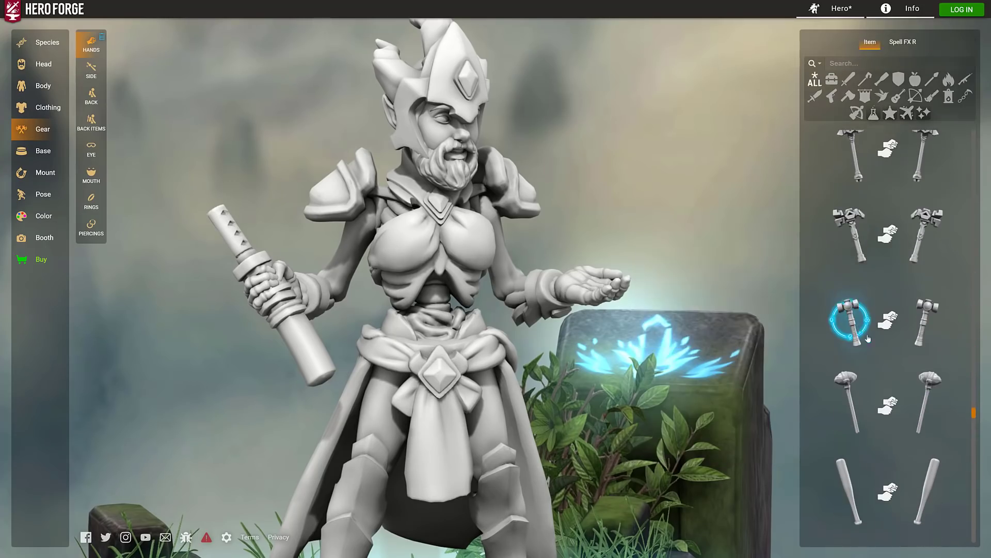
click(924, 398)
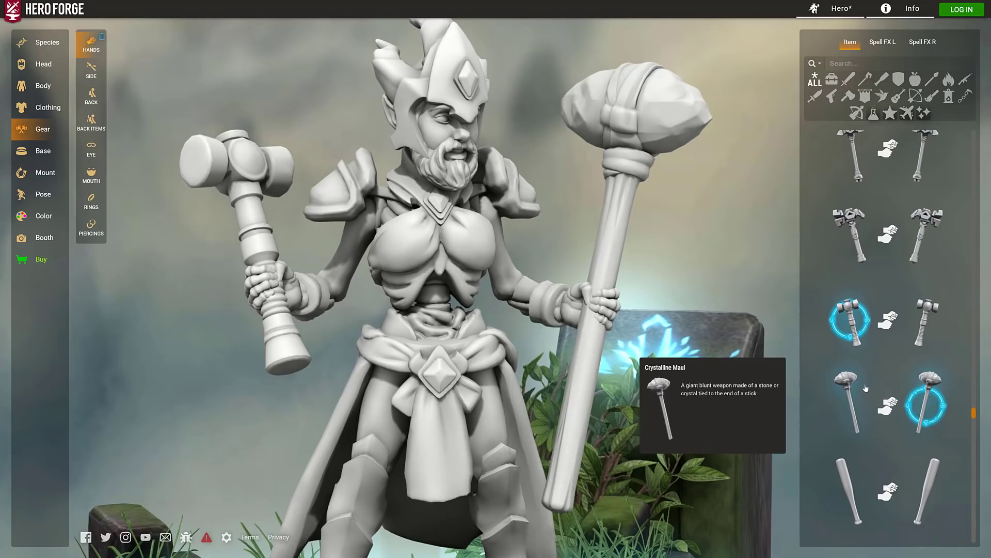
scroll(877, 387, down, 3)
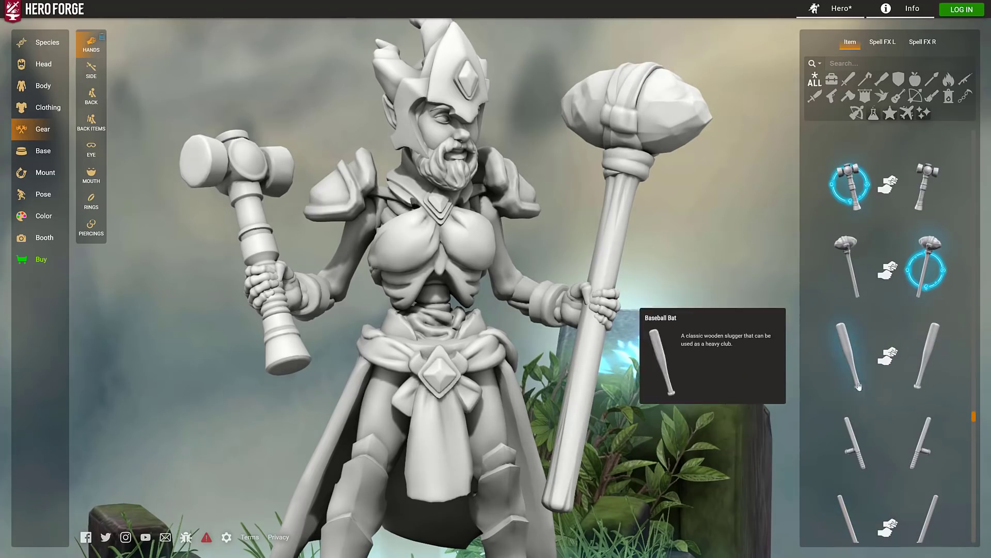
click(855, 441)
click(928, 443)
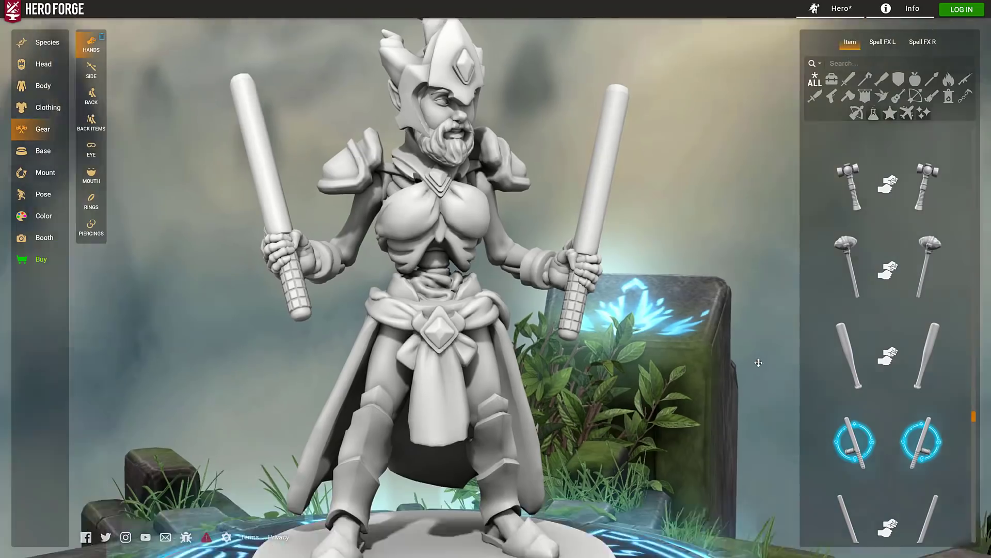
Equip a wooden bow in the left hand and the Heater Shield in the right
scroll(845, 433, down, 3)
scroll(844, 434, down, 6)
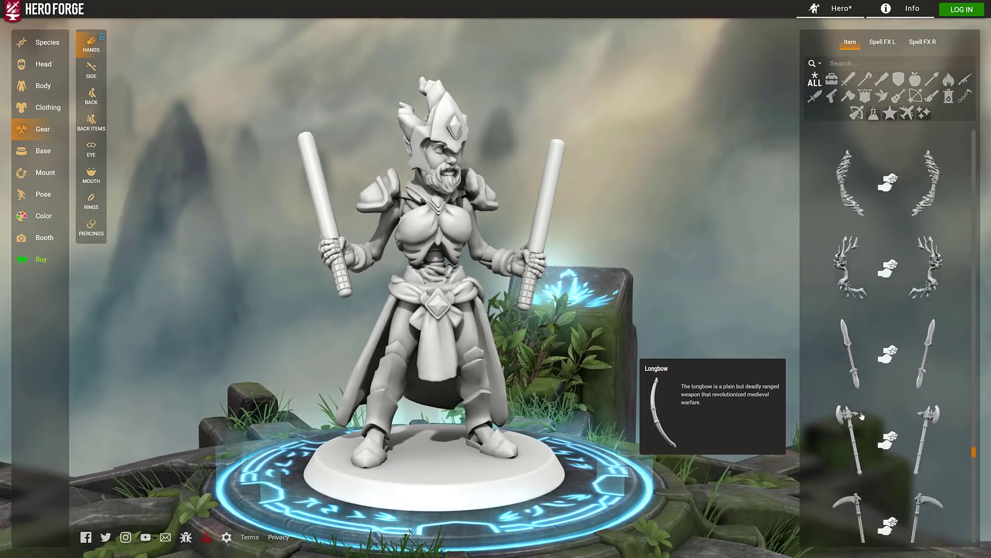
click(850, 242)
scroll(899, 391, down, 5)
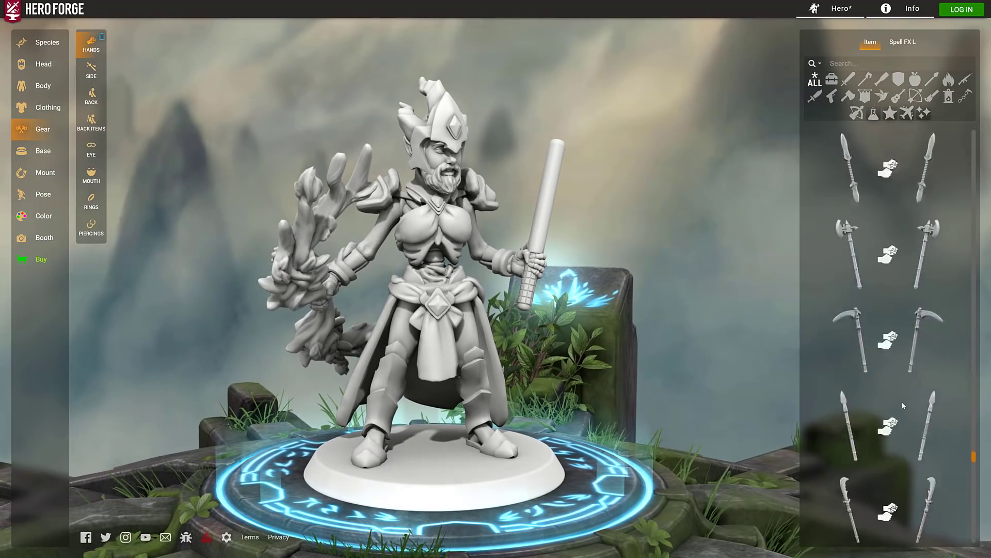
scroll(901, 399, down, 10)
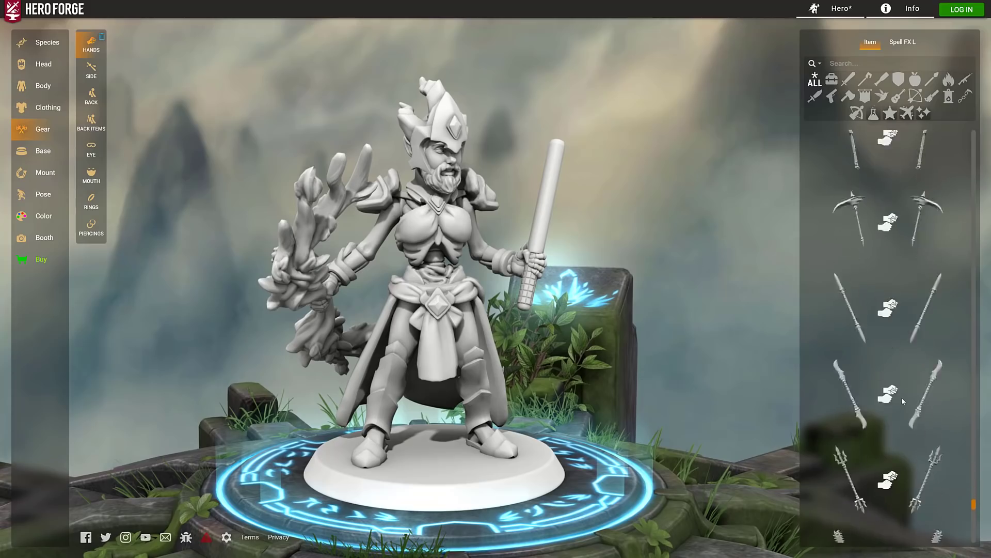
click(925, 442)
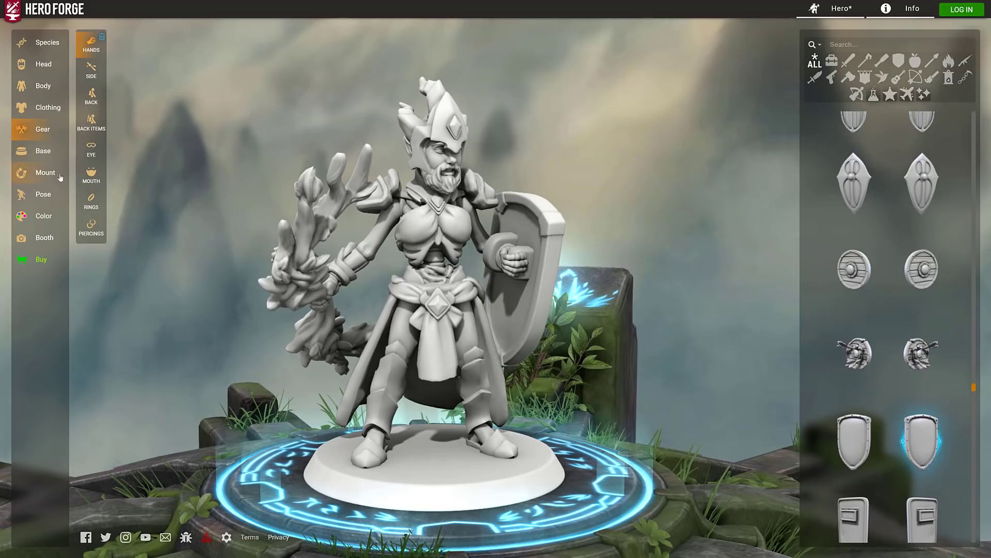
Add the Backpack with Bedroll to the figure's back and view it from behind
click(98, 101)
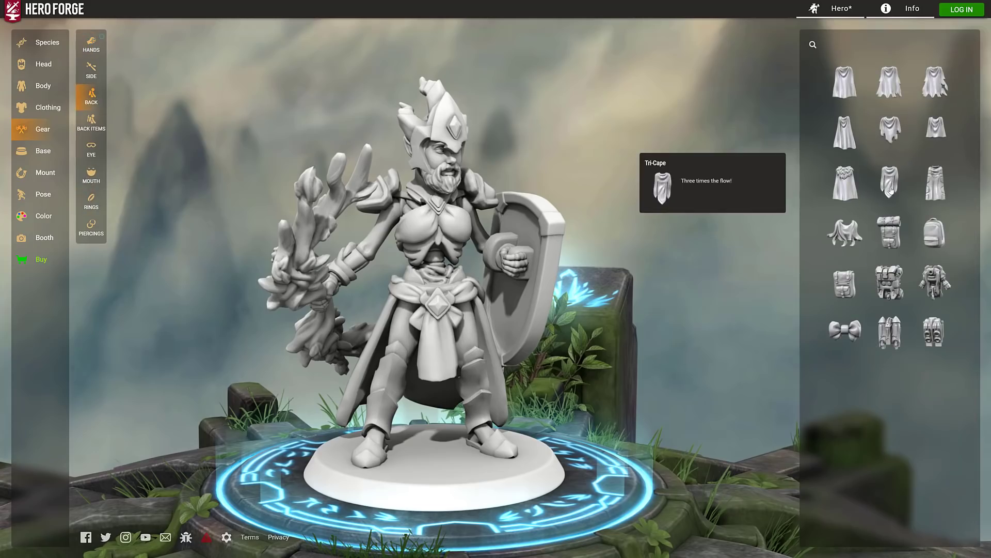
click(899, 226)
drag(490, 302, 135, 179)
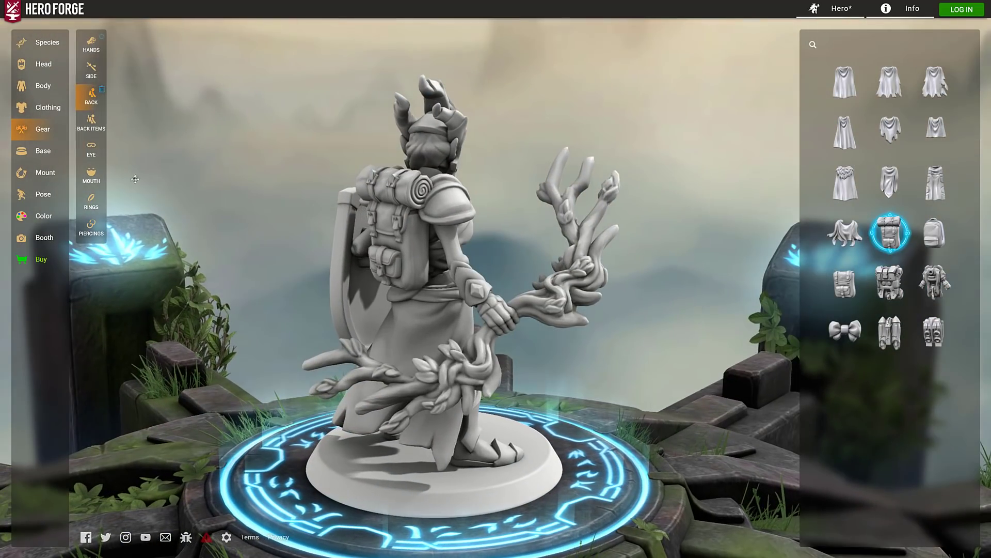
click(61, 155)
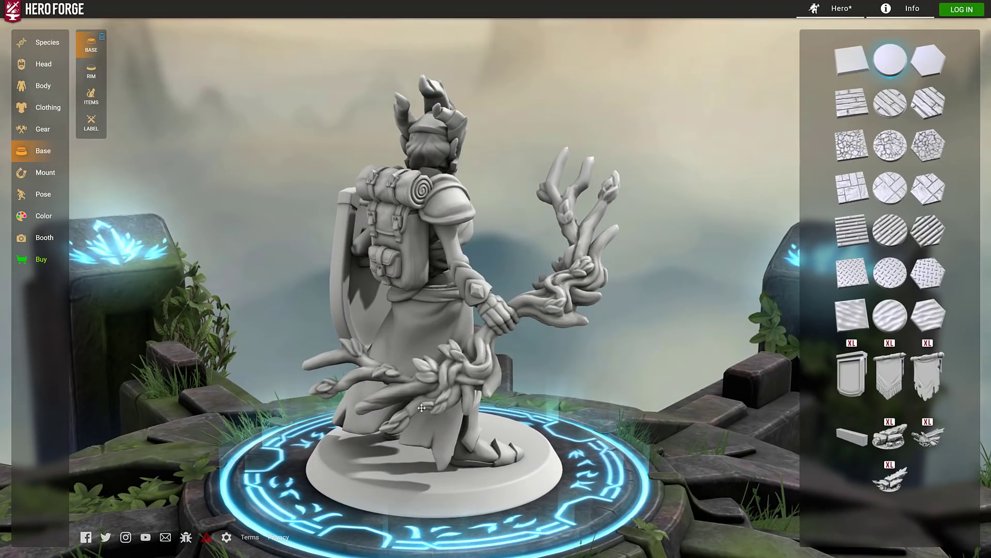
Add a d20 die to the base and orbit around to see it beside the feet
click(86, 106)
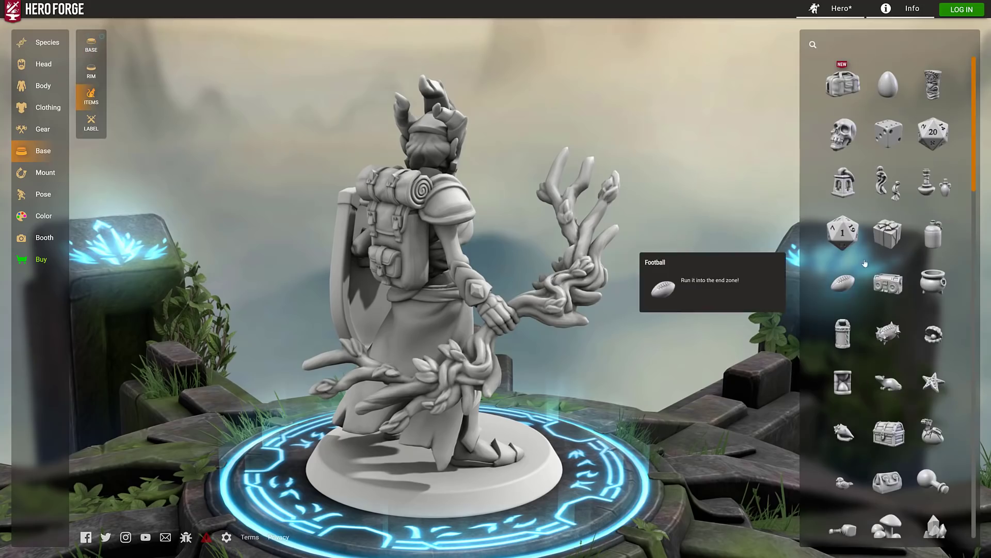
click(842, 233)
drag(694, 414, 383, 399)
drag(442, 413, 523, 430)
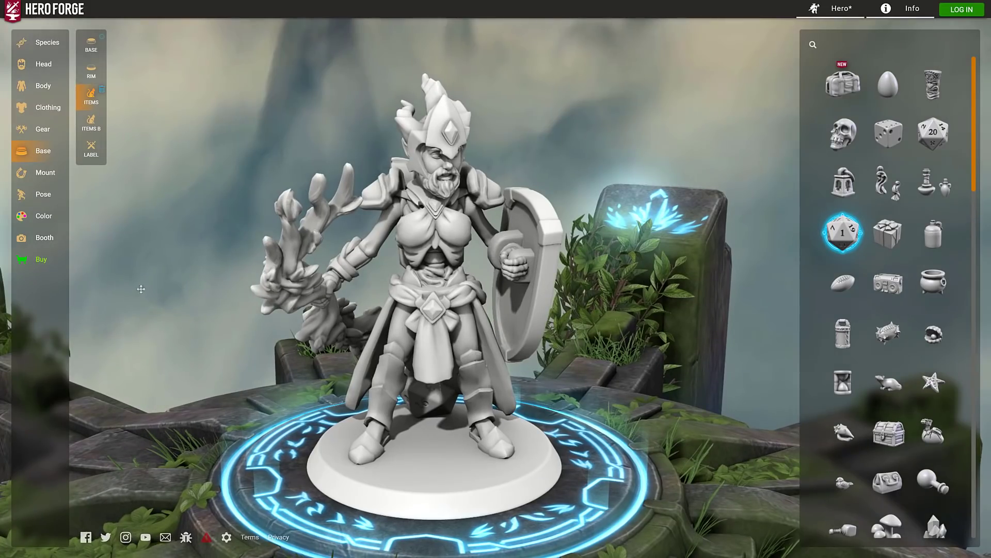
click(50, 178)
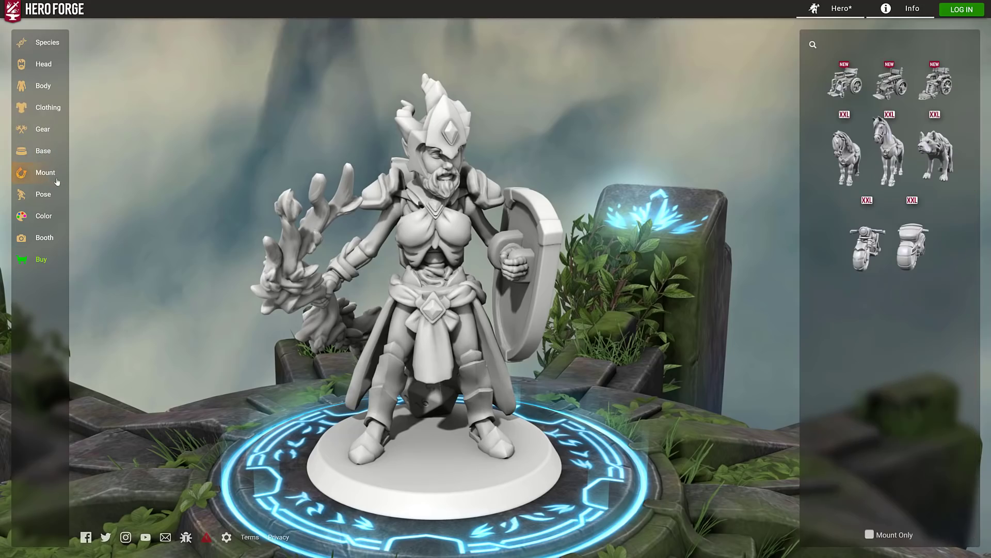
Mount the half-elf on the wolf and view the rider from the front
click(936, 155)
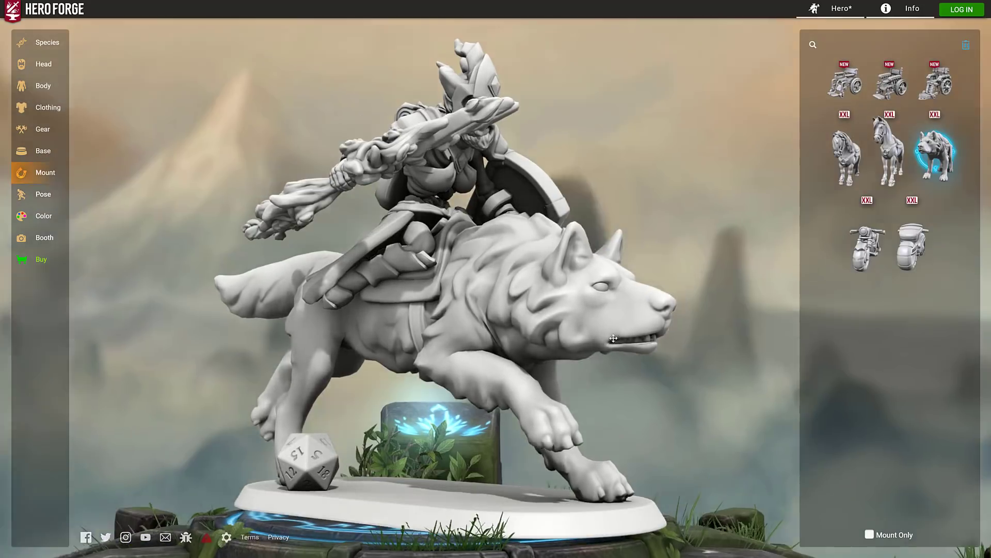
drag(613, 338, 324, 319)
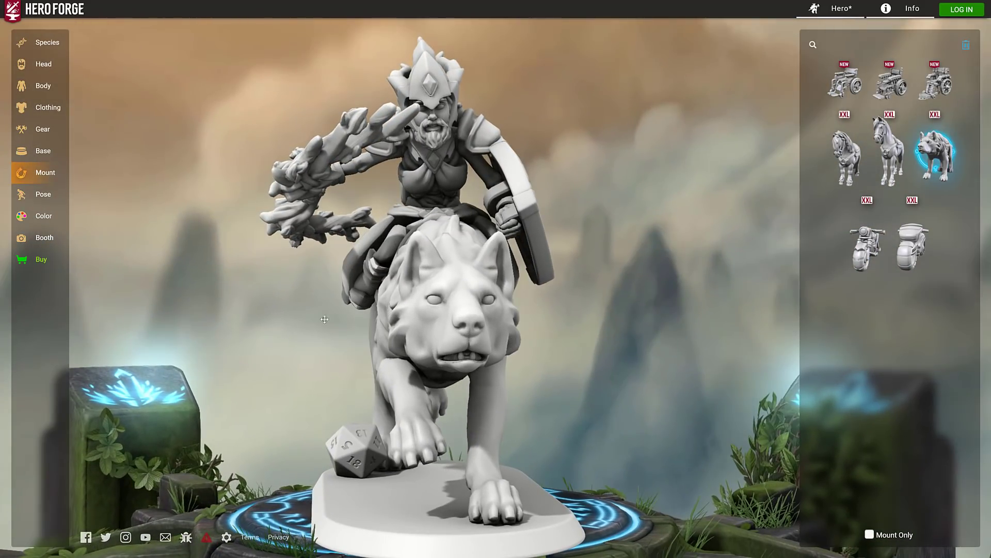
click(36, 191)
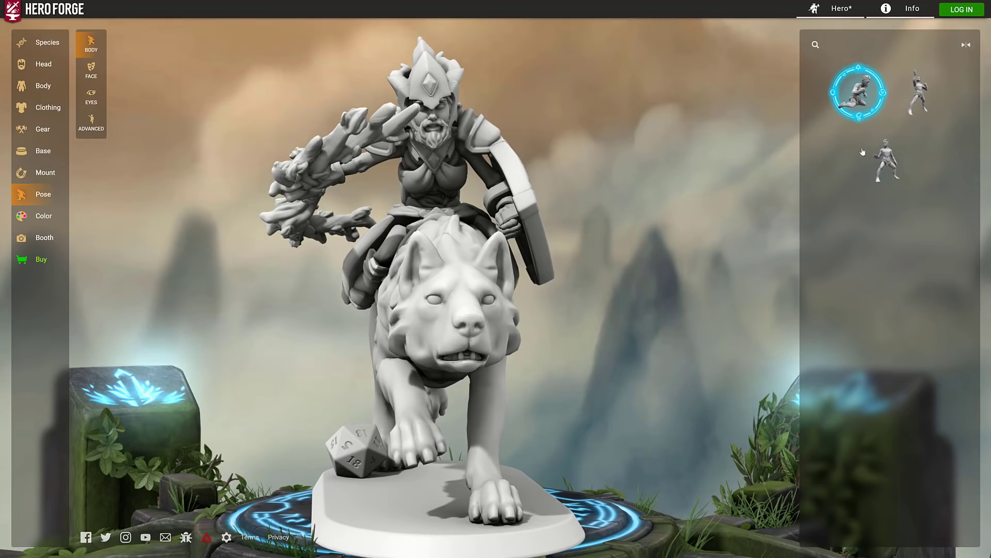
Compare the Mounted Praise and charging poses, then settle on the standing mounted pose
click(883, 163)
click(917, 98)
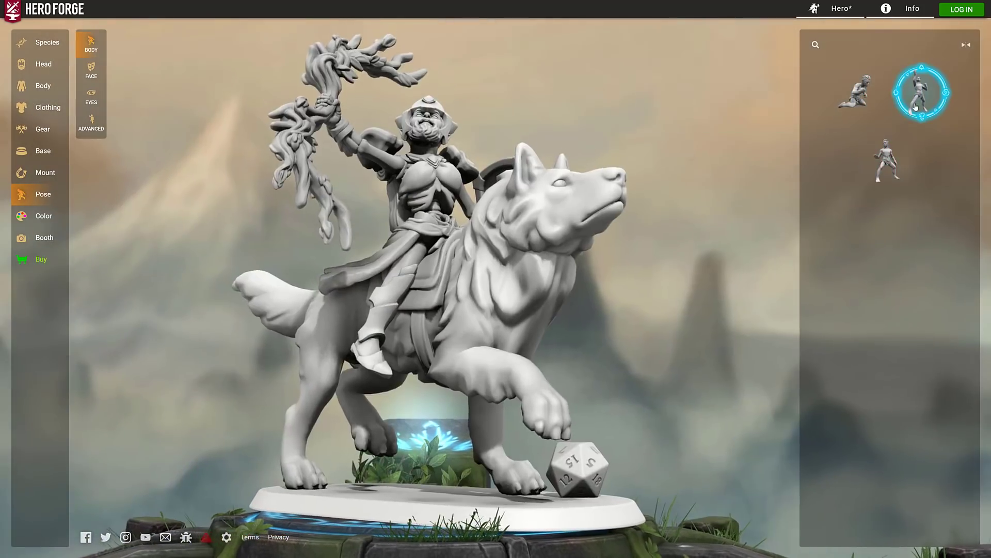
click(857, 92)
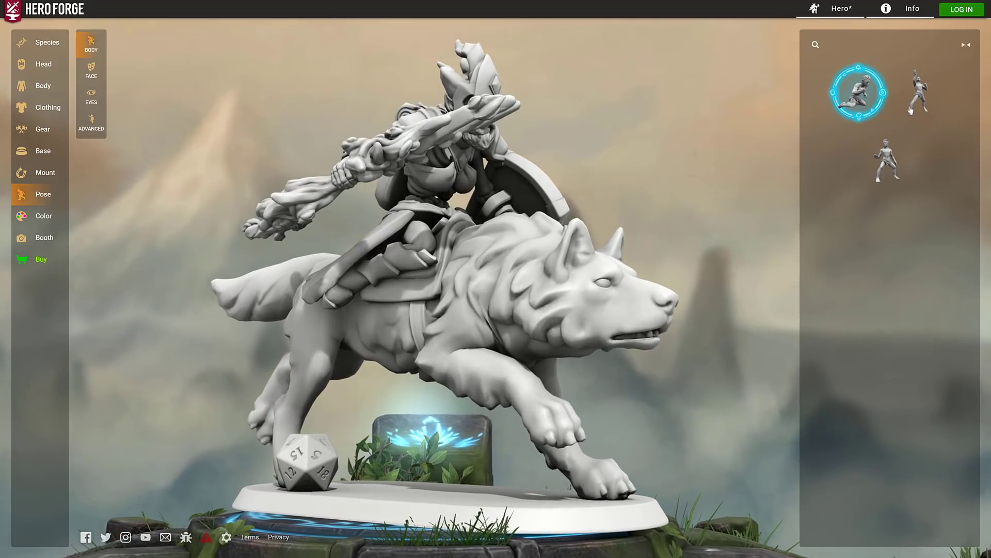
click(884, 161)
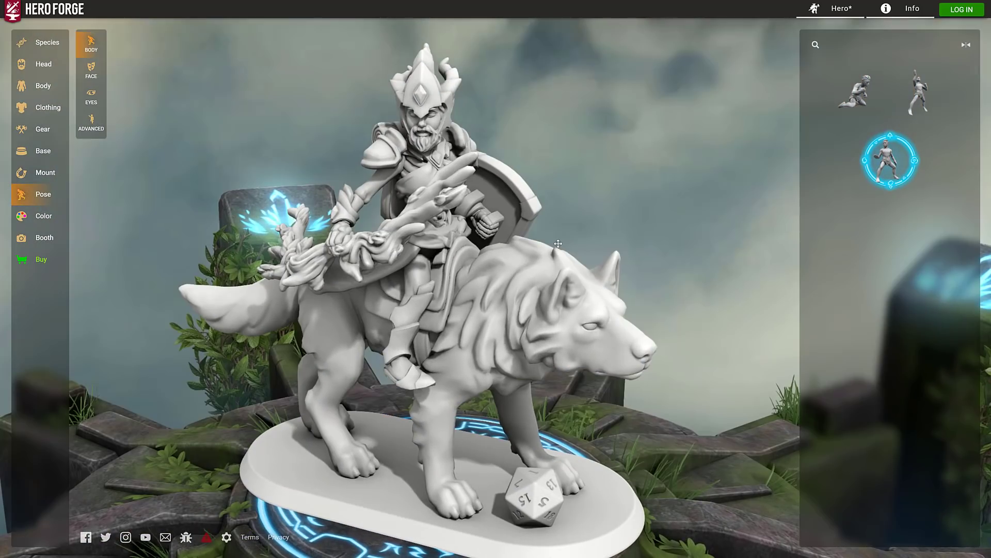
drag(558, 243, 598, 230)
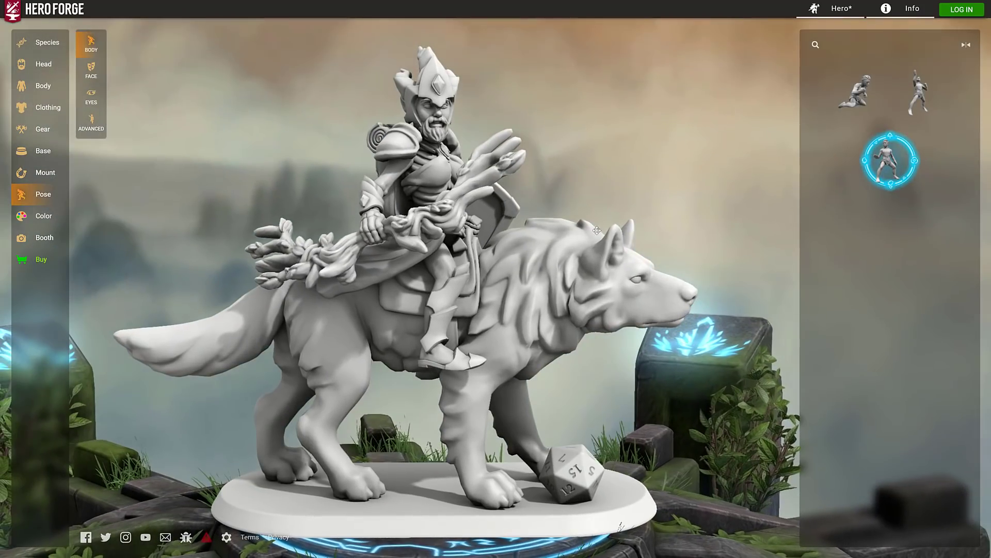
click(25, 221)
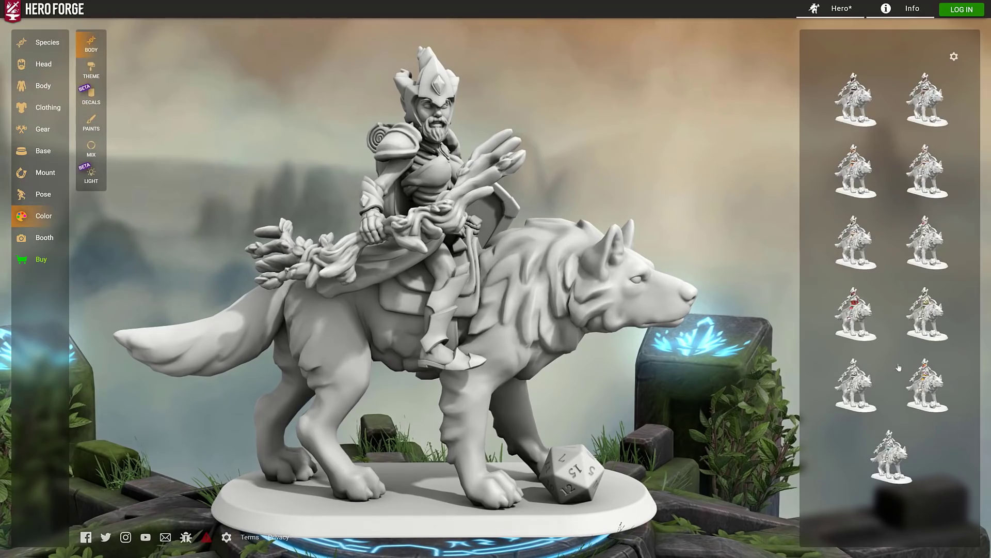
Apply a preset colour theme with a brown wolf, black base and red d20
click(91, 69)
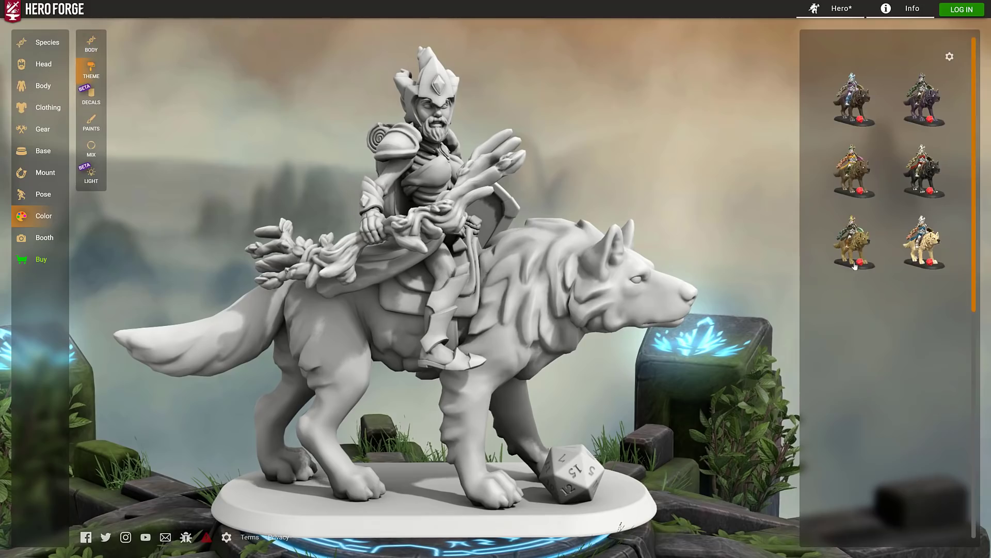
scroll(888, 341, down, 5)
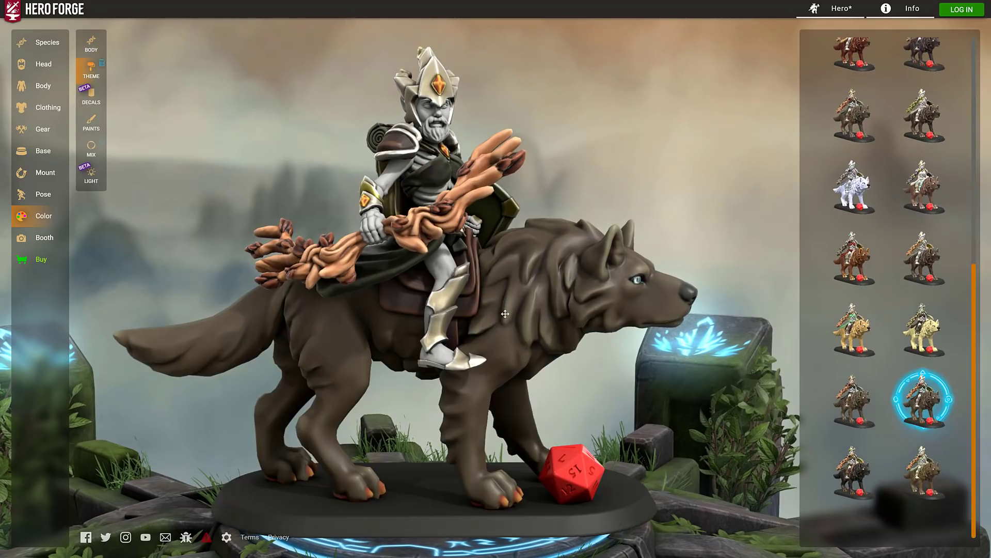
mouse_move(632, 199)
mouse_down()
mouse_move(536, 202)
mouse_move(555, 197)
mouse_up()
Paint the rider's chest cloth and the branch leaves Scarlet Starlet red
click(97, 128)
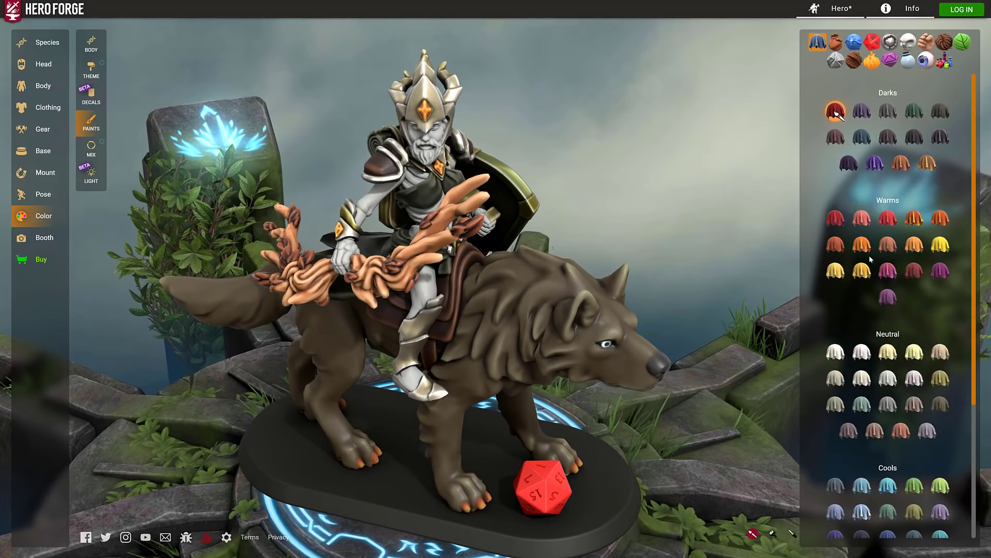
click(895, 218)
click(439, 191)
click(459, 222)
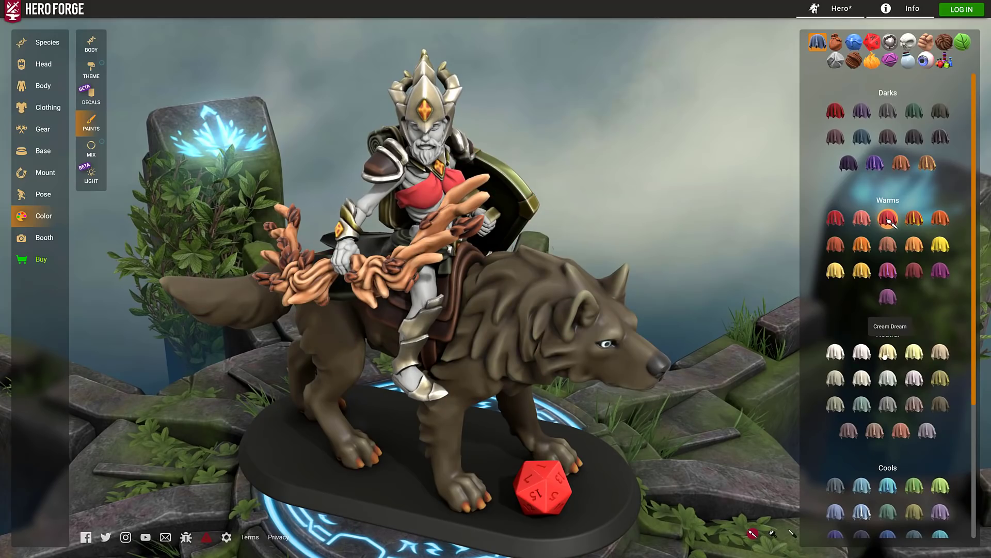
Paint the tree branch with the lavender from the Brights paints
scroll(890, 392, down, 3)
scroll(895, 438, down, 2)
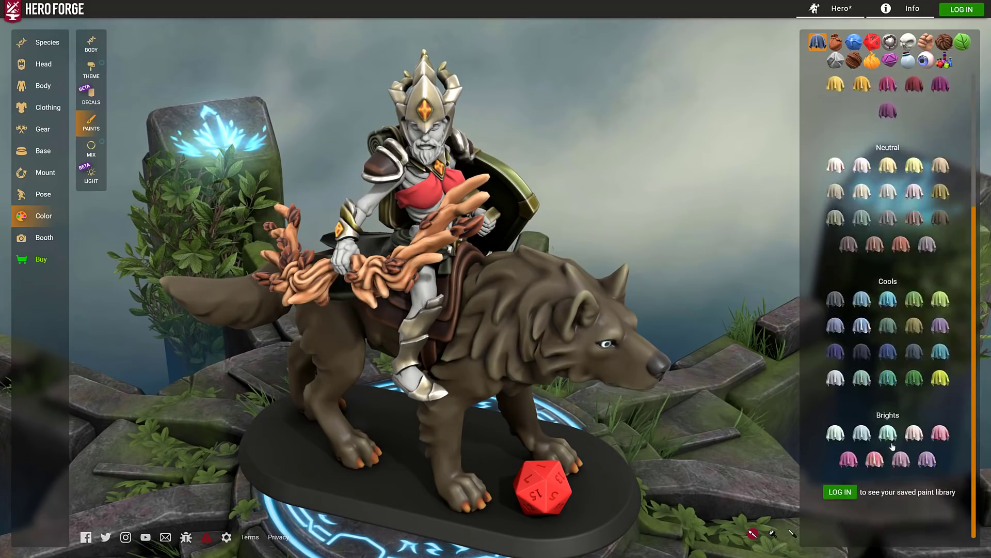
click(927, 459)
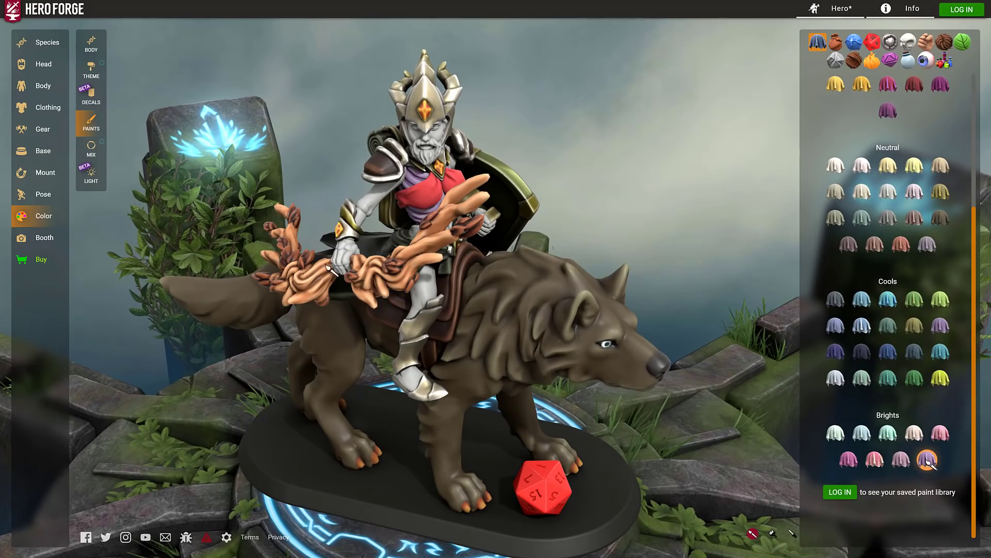
click(398, 282)
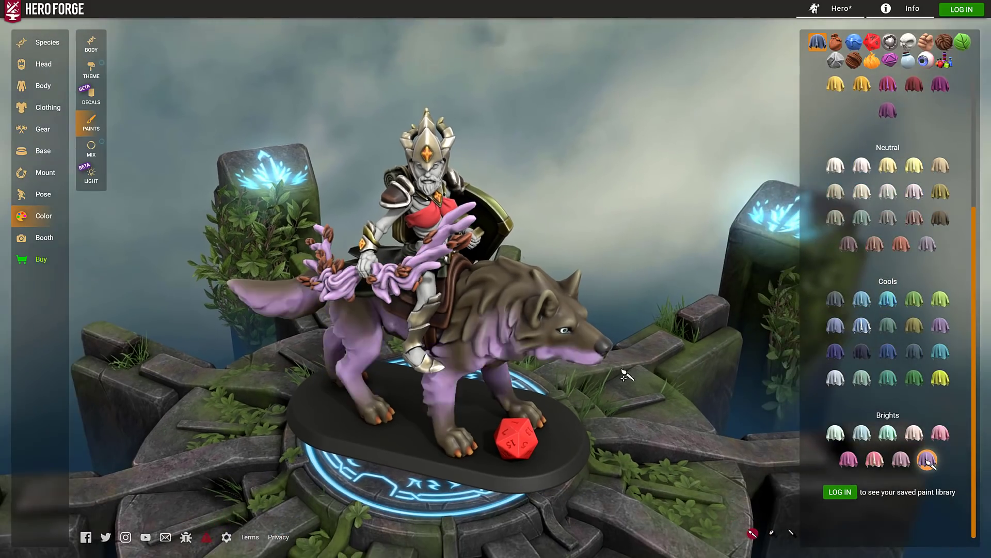
drag(625, 376, 587, 364)
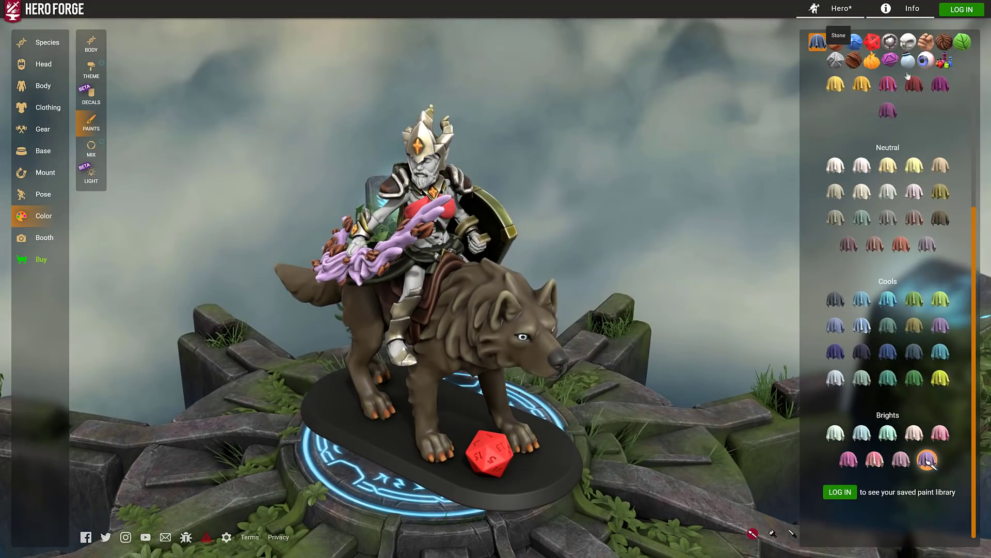
Paint the figure's face and skin Limoncello yellow
click(917, 165)
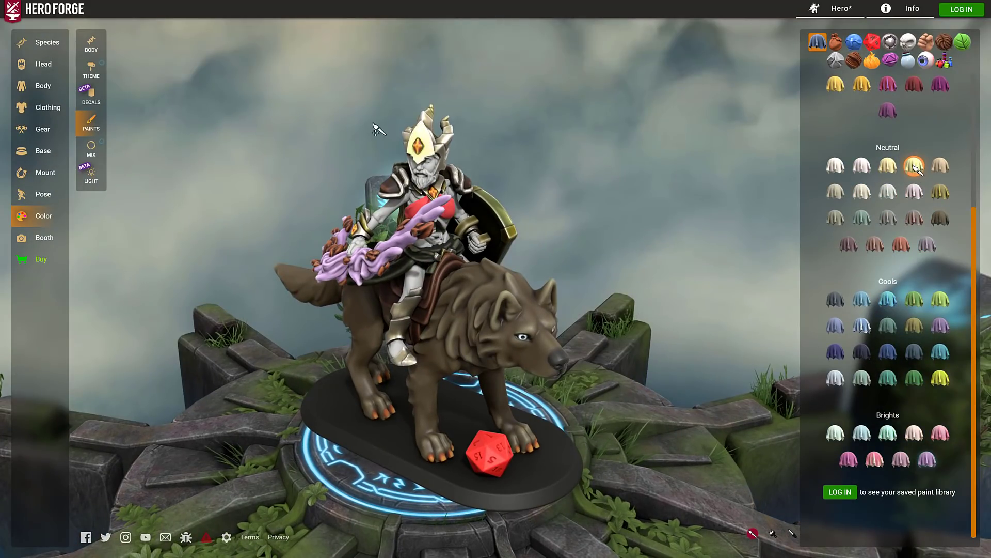
click(428, 171)
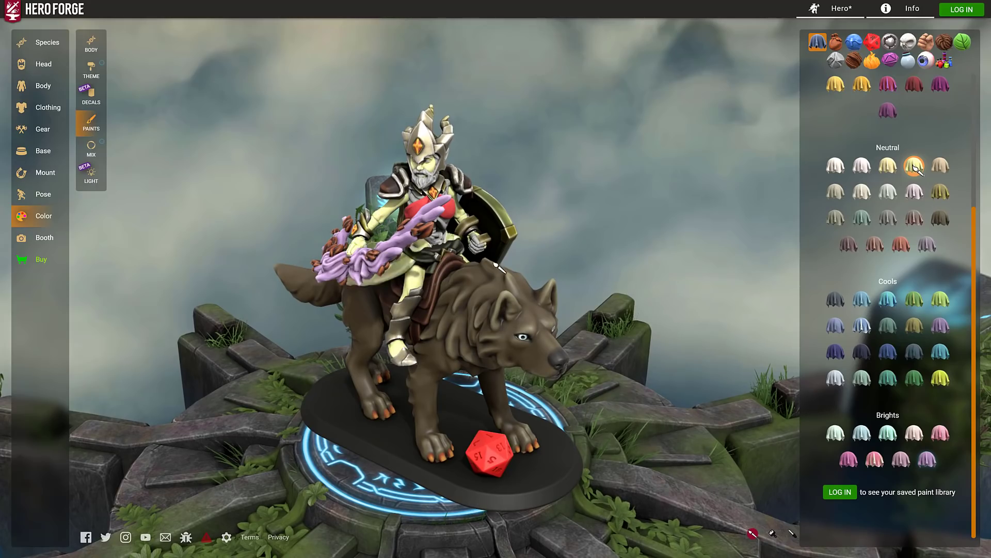
scroll(624, 283, down, 3)
scroll(488, 279, up, 3)
scroll(488, 278, up, 2)
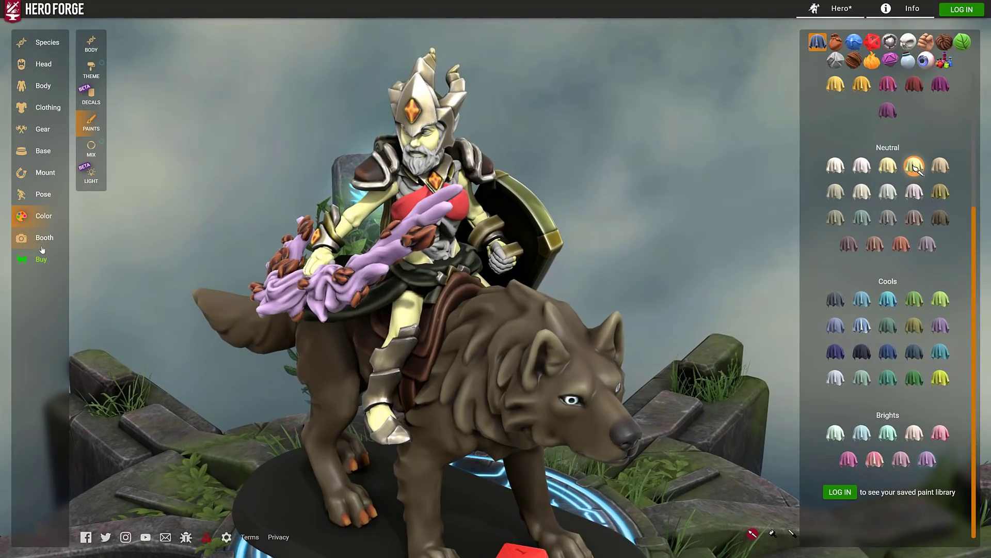
drag(643, 273, 630, 272)
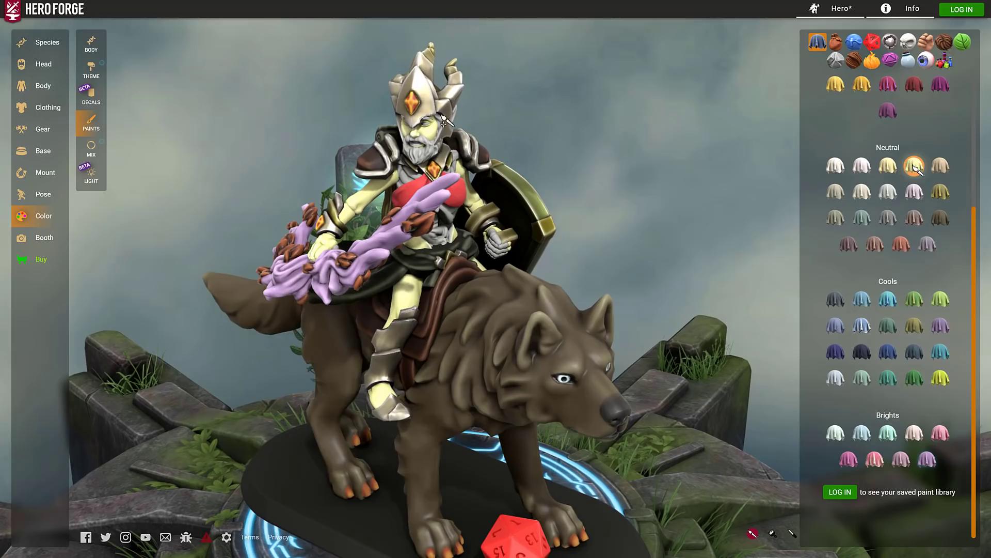
Reroll the species into a random bearded dwarf and view purchase options, Plastic $19.99 to Bronze $99.99
click(42, 40)
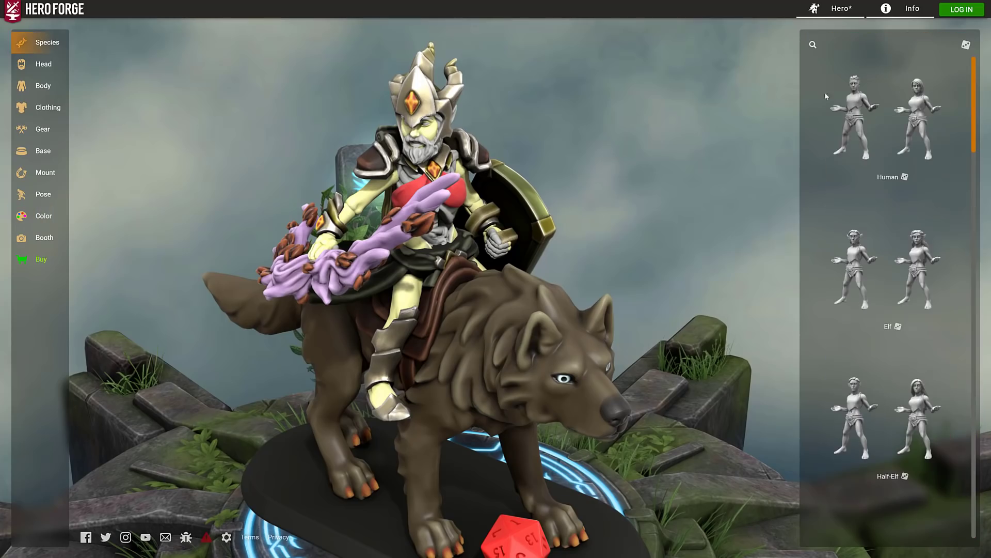
click(967, 45)
click(967, 46)
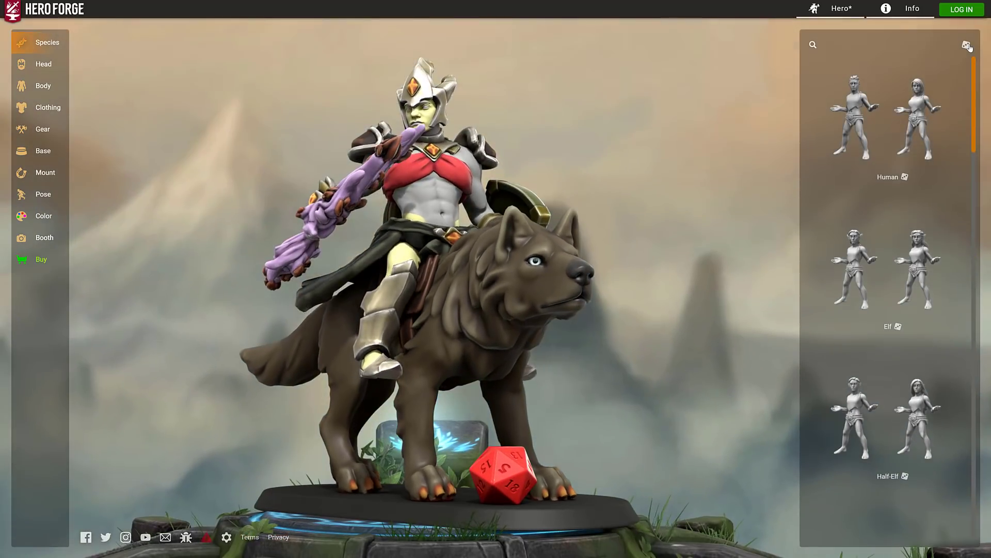
click(966, 45)
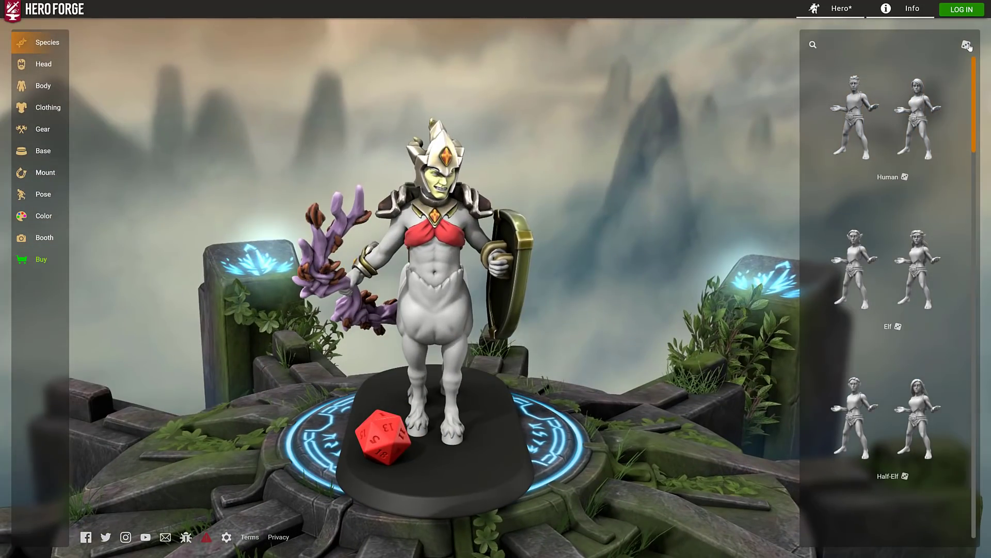
click(967, 46)
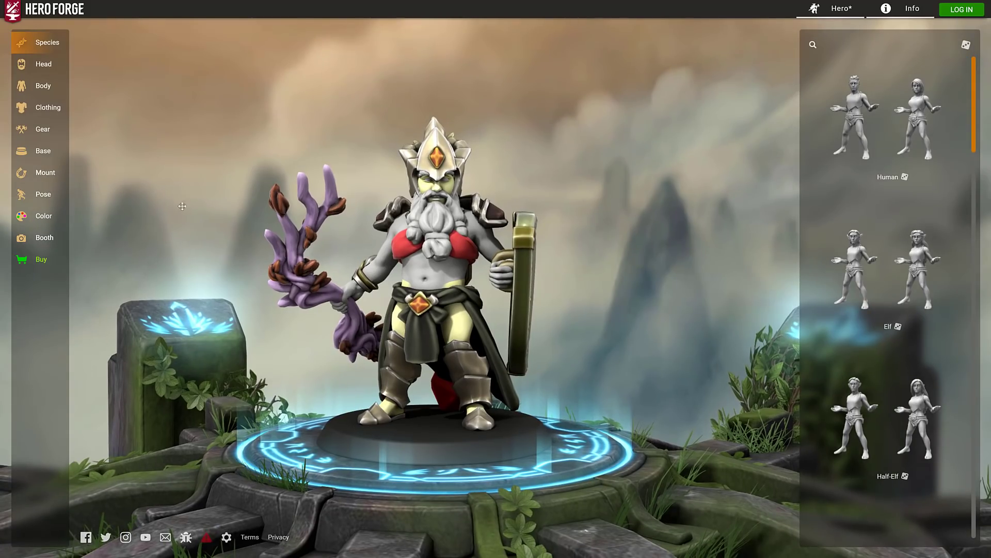
click(47, 261)
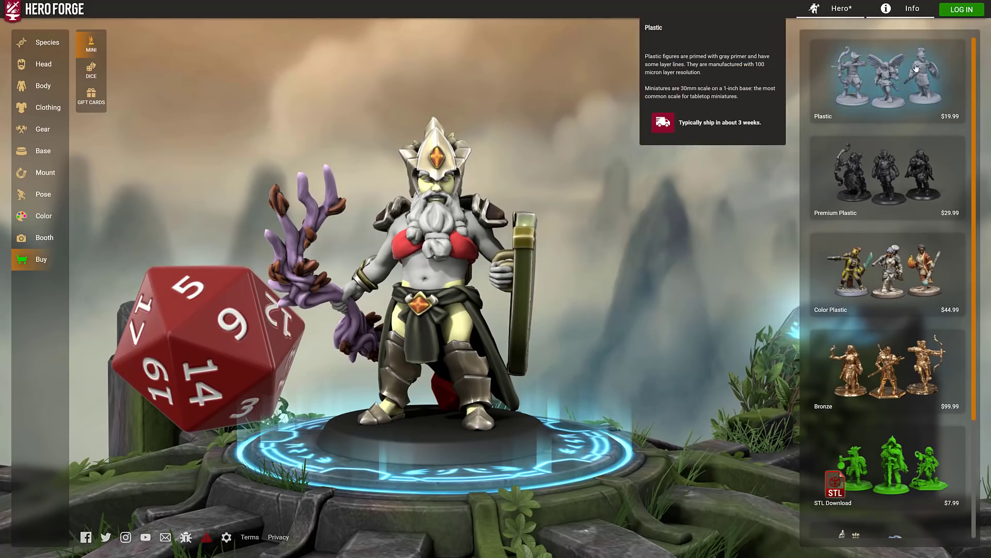
scroll(915, 76, down, 2)
scroll(910, 121, down, 2)
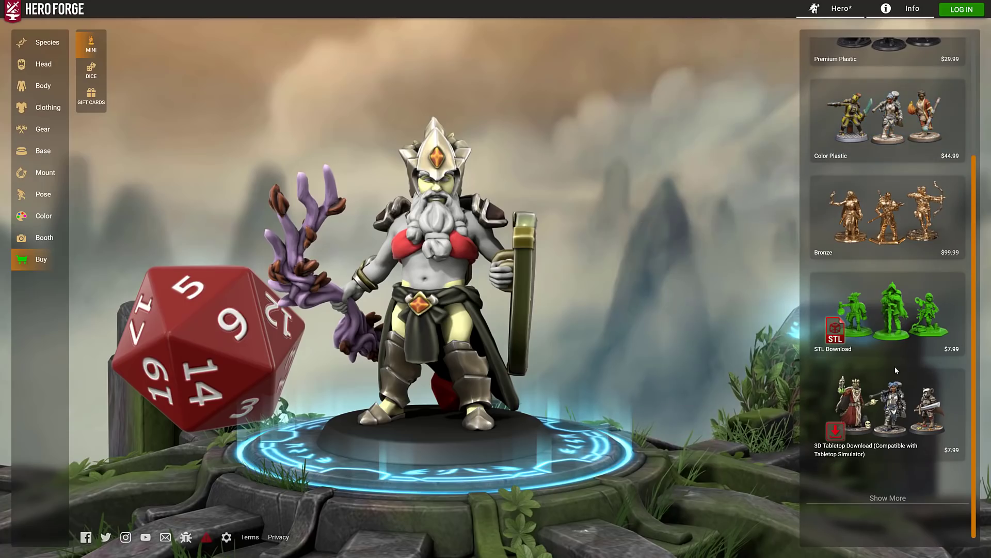
mouse_move(901, 411)
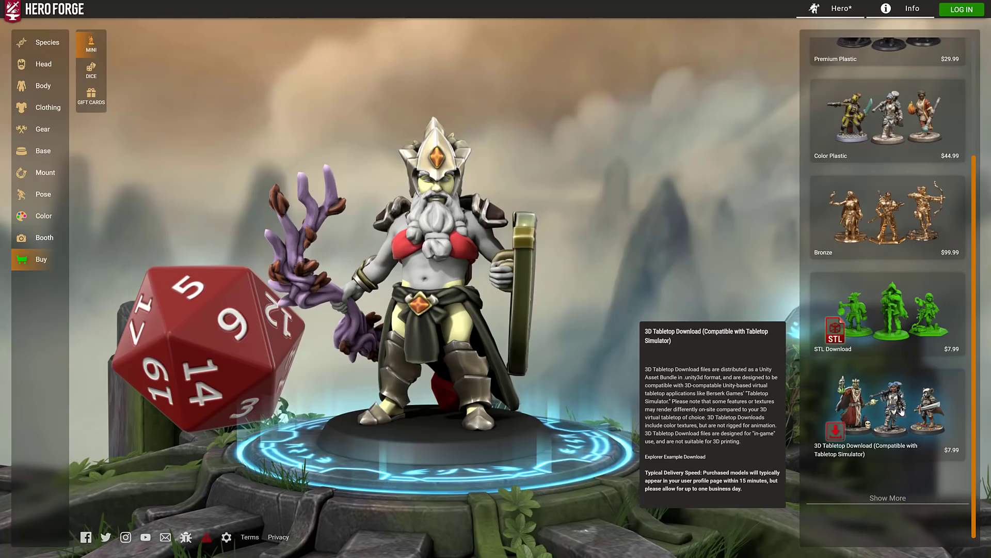
mouse_move(821, 314)
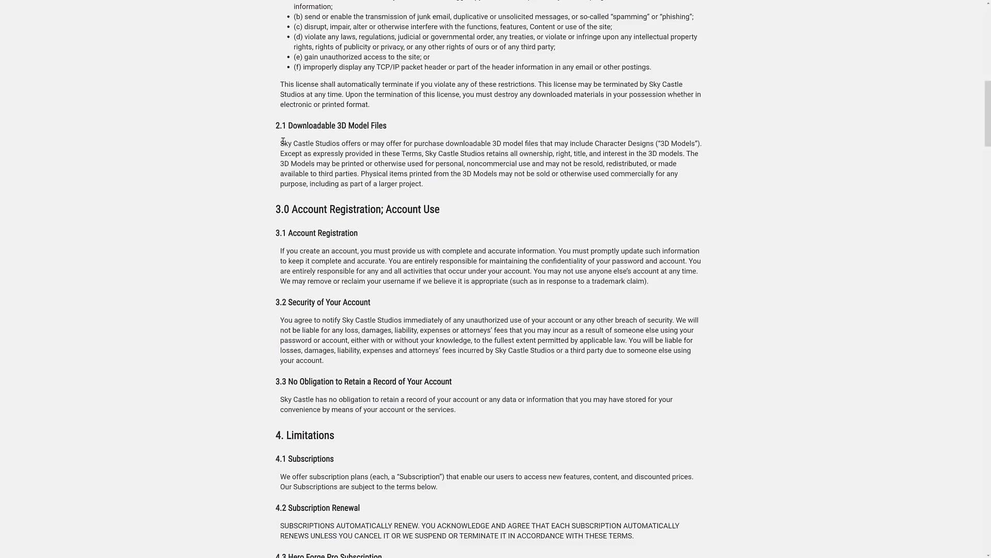
Highlight the section 2.1 paragraph on Downloadable 3D Model Files, then clear the selection
drag(282, 144, 520, 192)
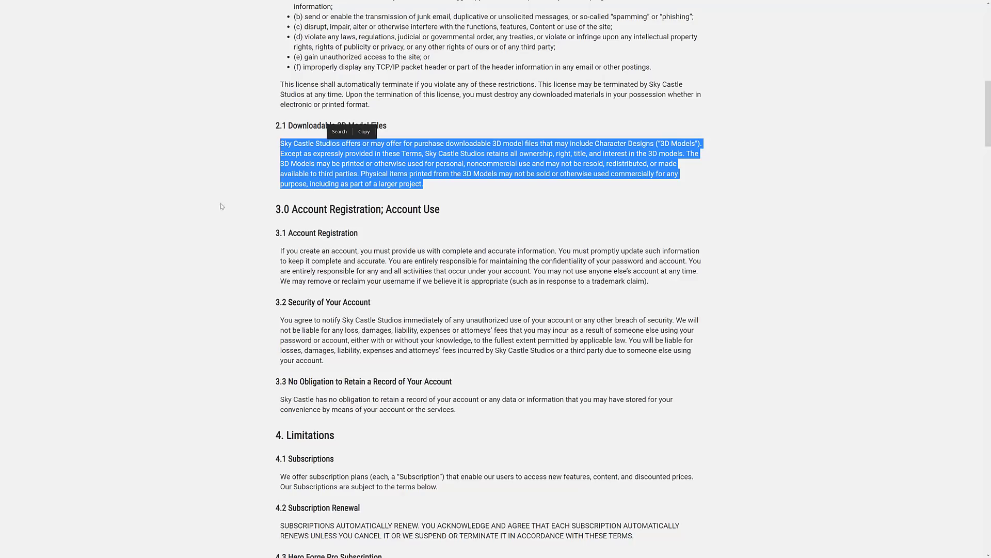
click(434, 138)
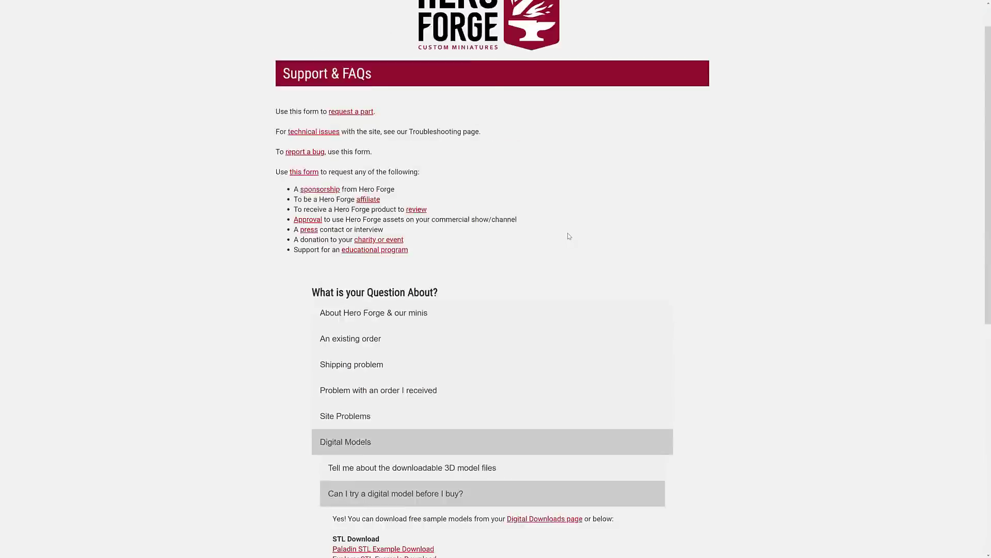
Scroll down the Support & FAQs page toward the Digital Models answers
scroll(568, 237, down, 15)
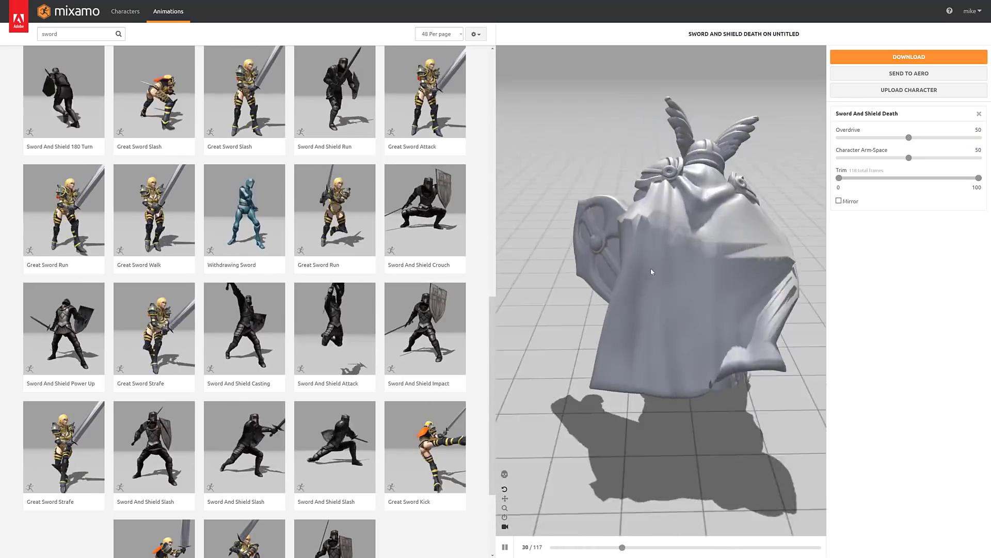
drag(513, 264, 686, 233)
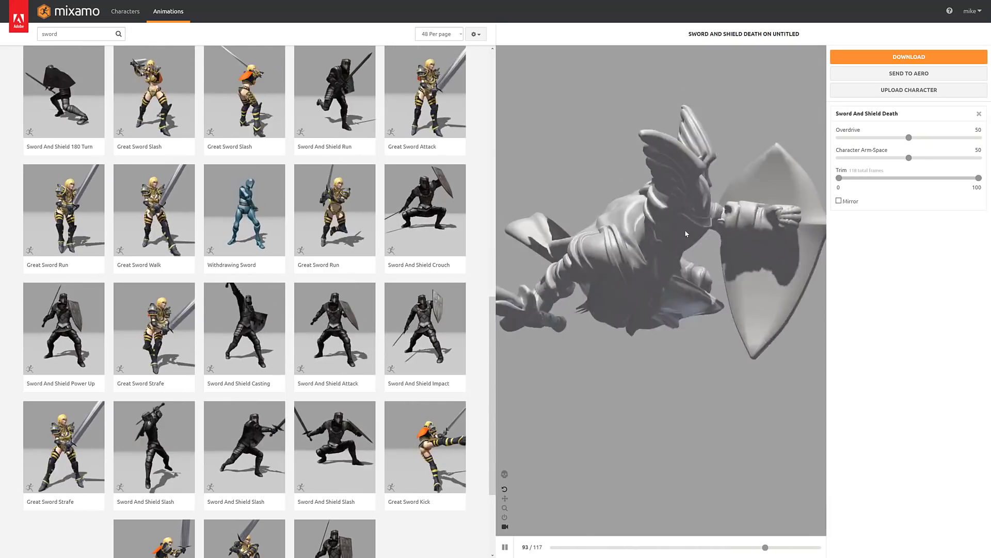
drag(685, 234, 710, 167)
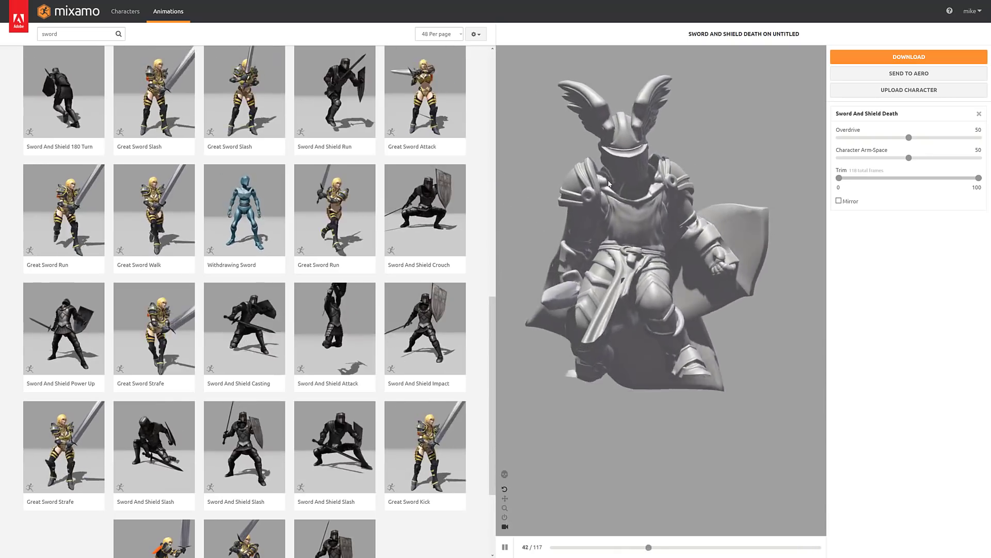
key(alt+Tab)
key(alt+Tab)
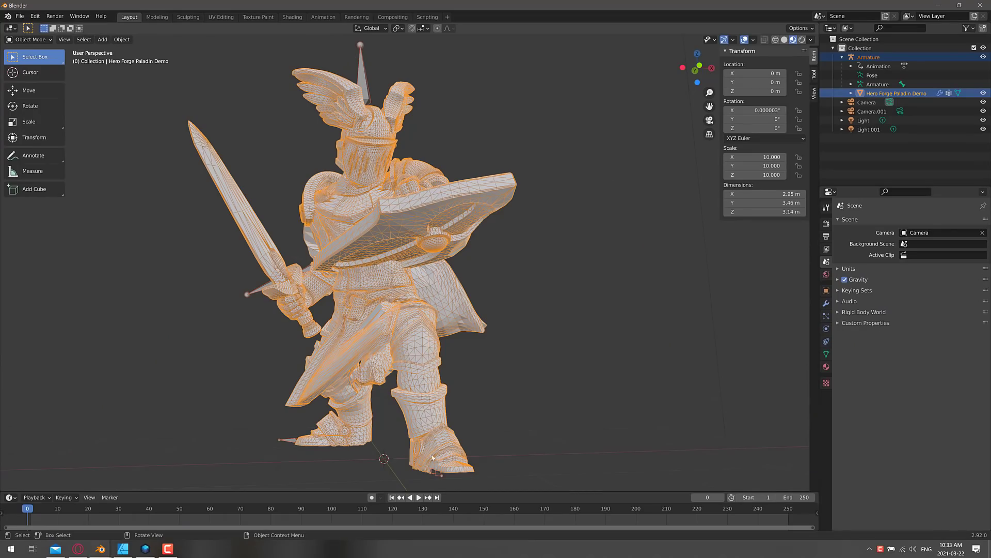
Play the paladin's animation, pause it at frame 46, zoom in, then switch back to Hero Forge
click(419, 498)
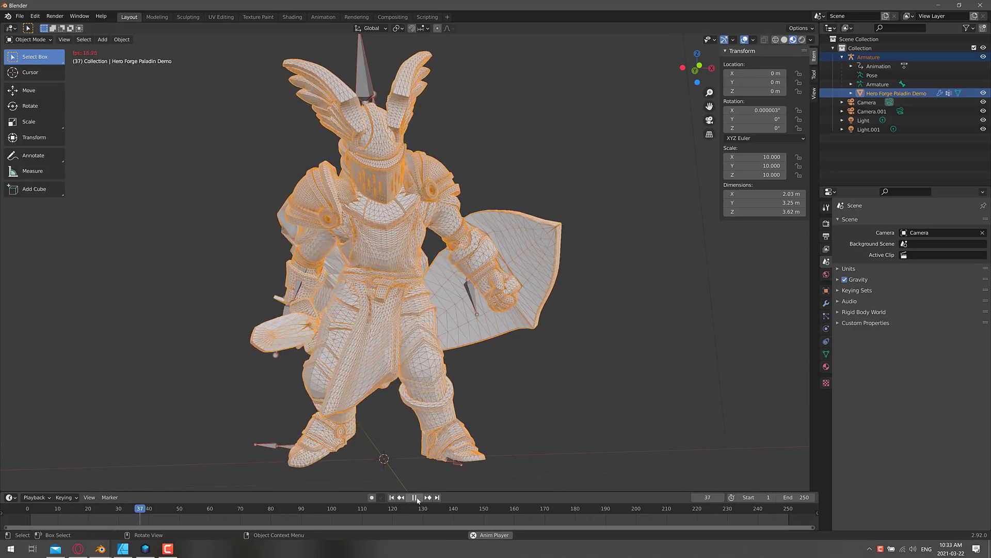
click(417, 498)
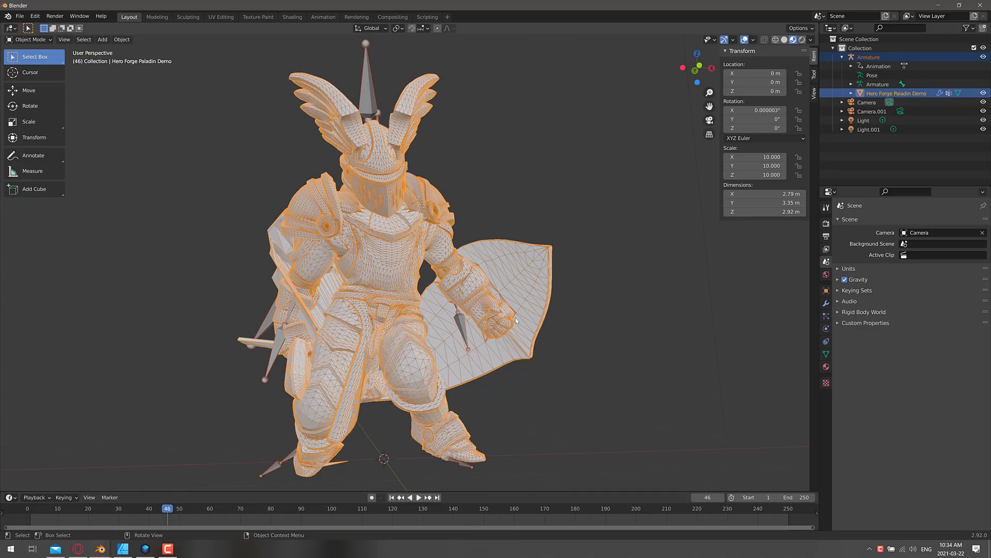
scroll(510, 318, up, 5)
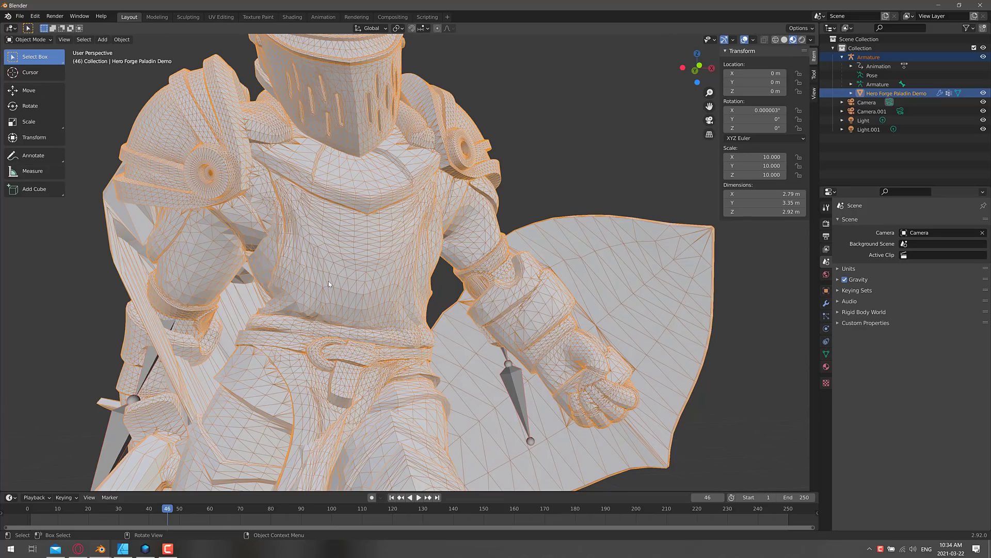
key(alt+Tab)
key(ctrl+Tab)
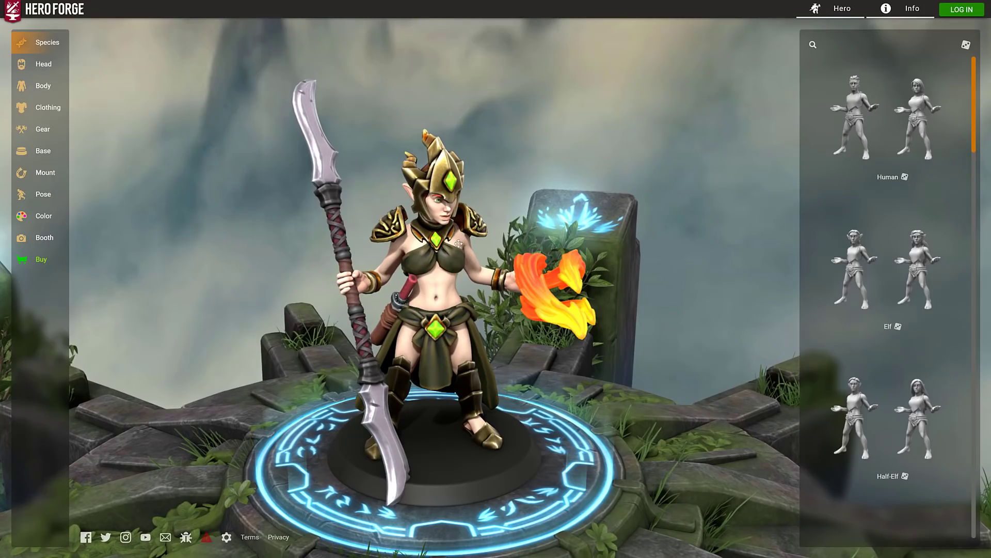
Try several poses on the elf, including Come At Me Bro and Infantry
mouse_move(855, 119)
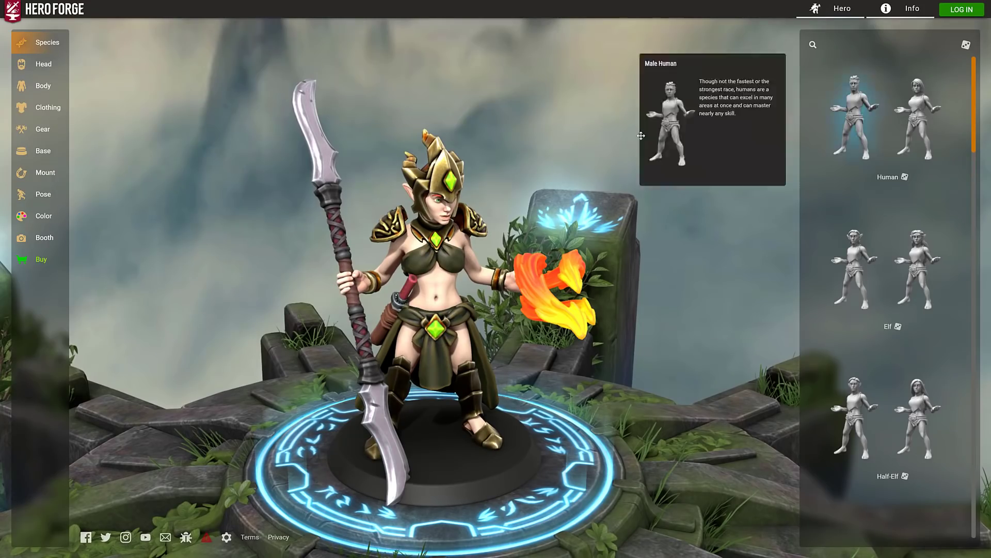
click(41, 194)
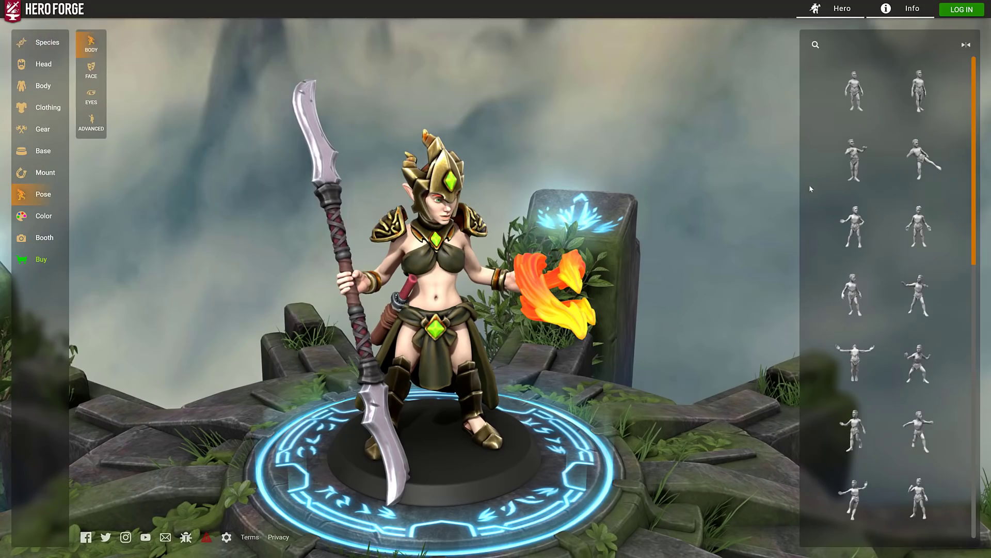
click(855, 228)
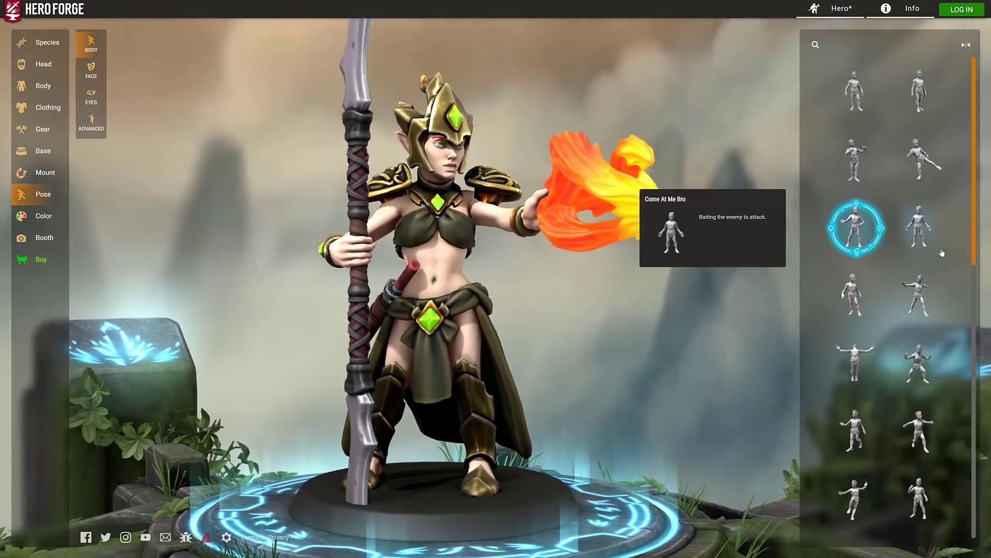
click(918, 227)
click(903, 365)
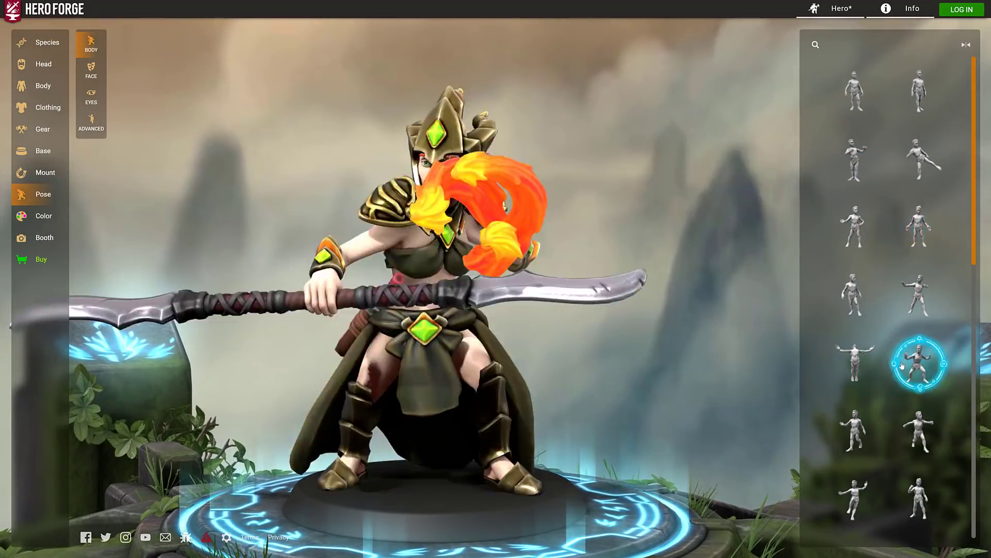
click(856, 362)
click(856, 432)
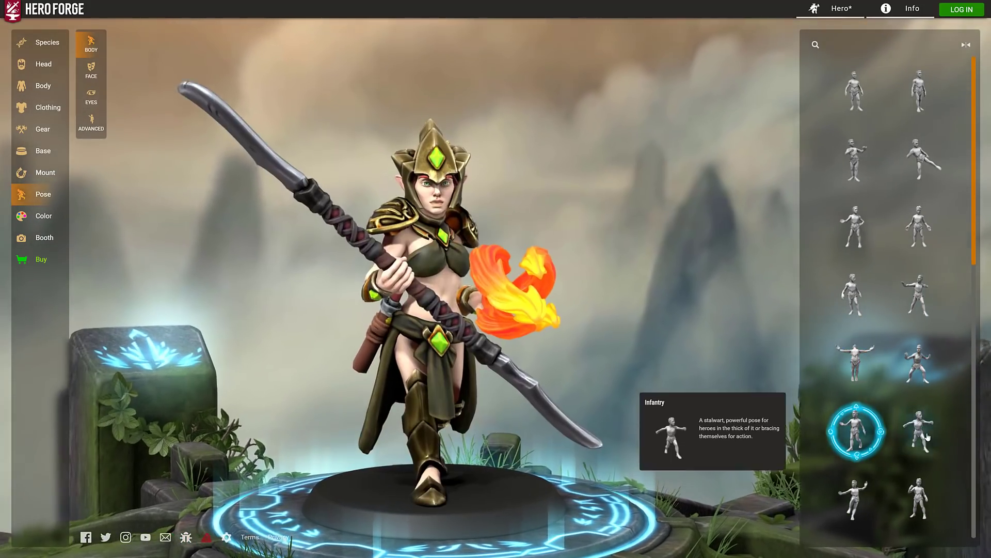
click(927, 435)
Try the Sneaking, kicking and Standing Still poses, finishing on the plain standing pose
scroll(919, 444, down, 4)
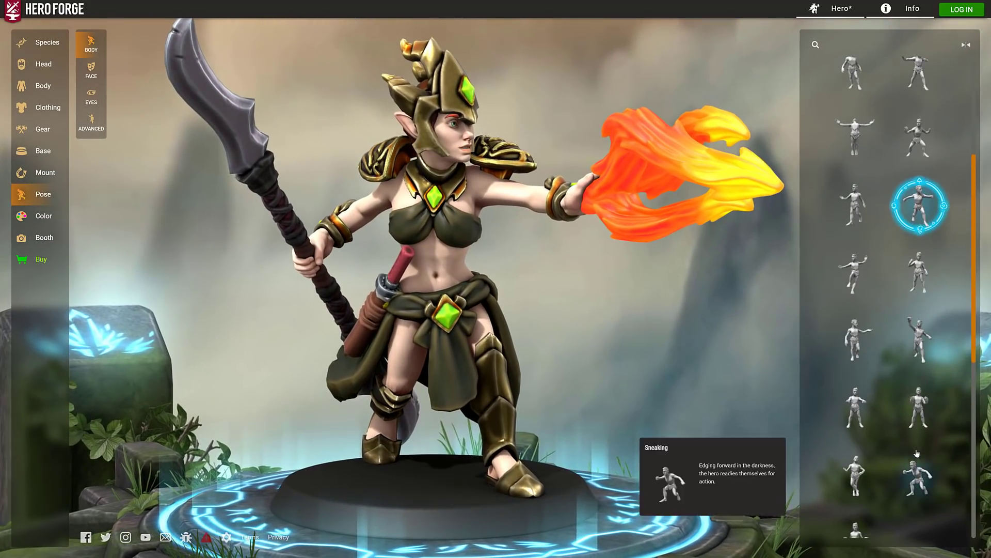
click(917, 457)
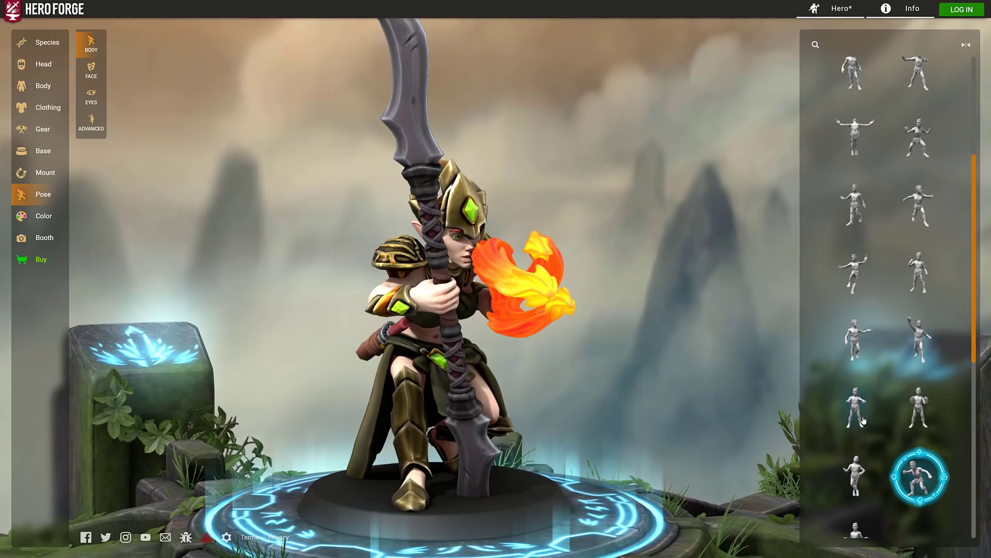
click(879, 405)
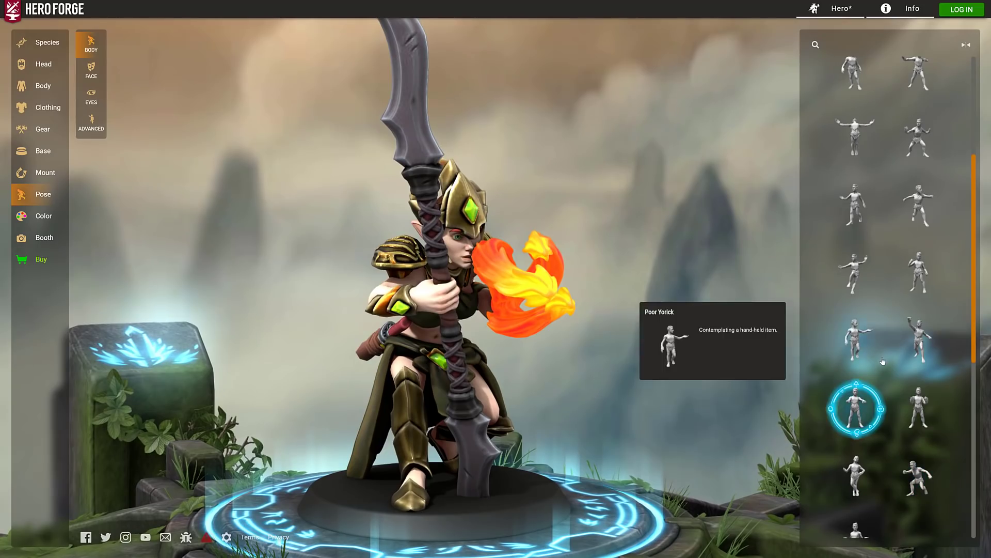
scroll(883, 361, up, 5)
click(919, 160)
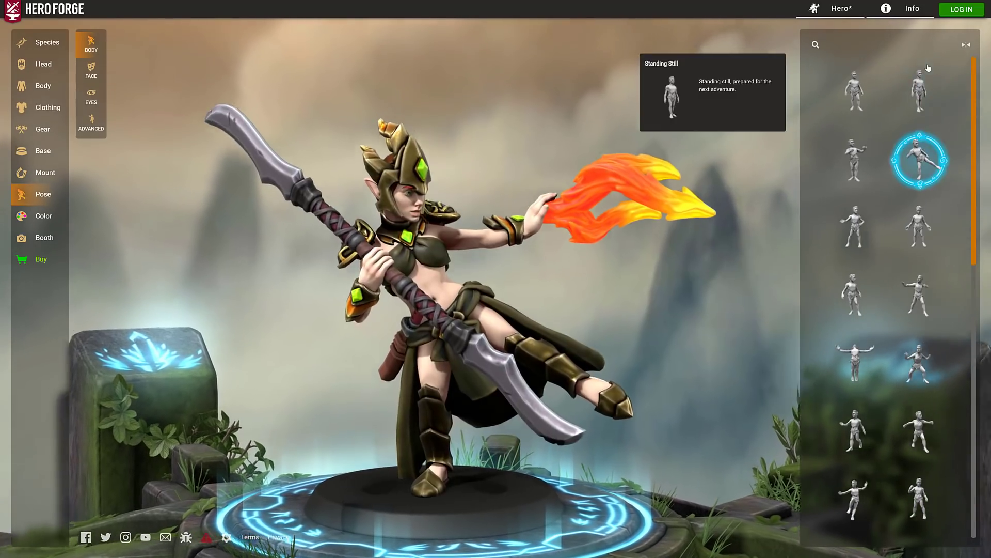
click(922, 85)
click(864, 94)
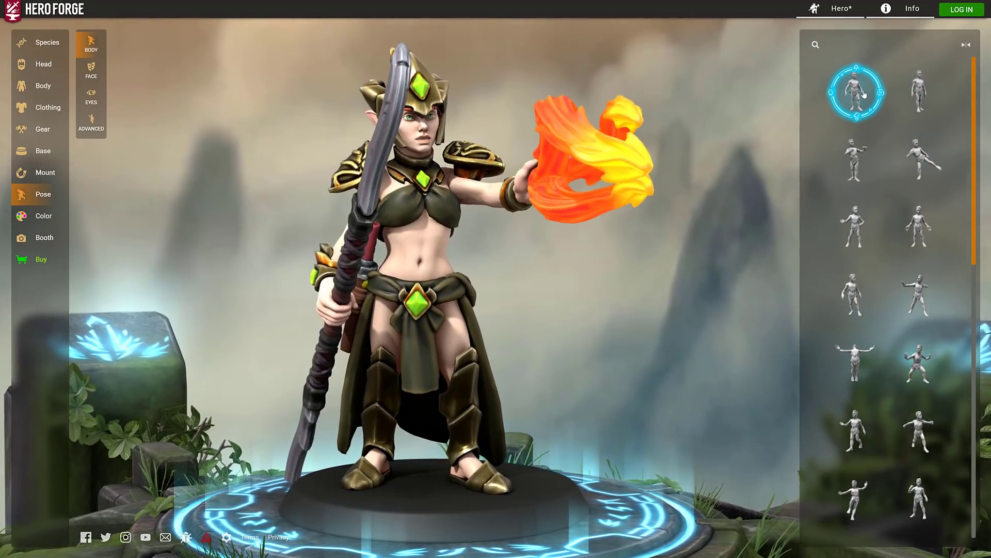